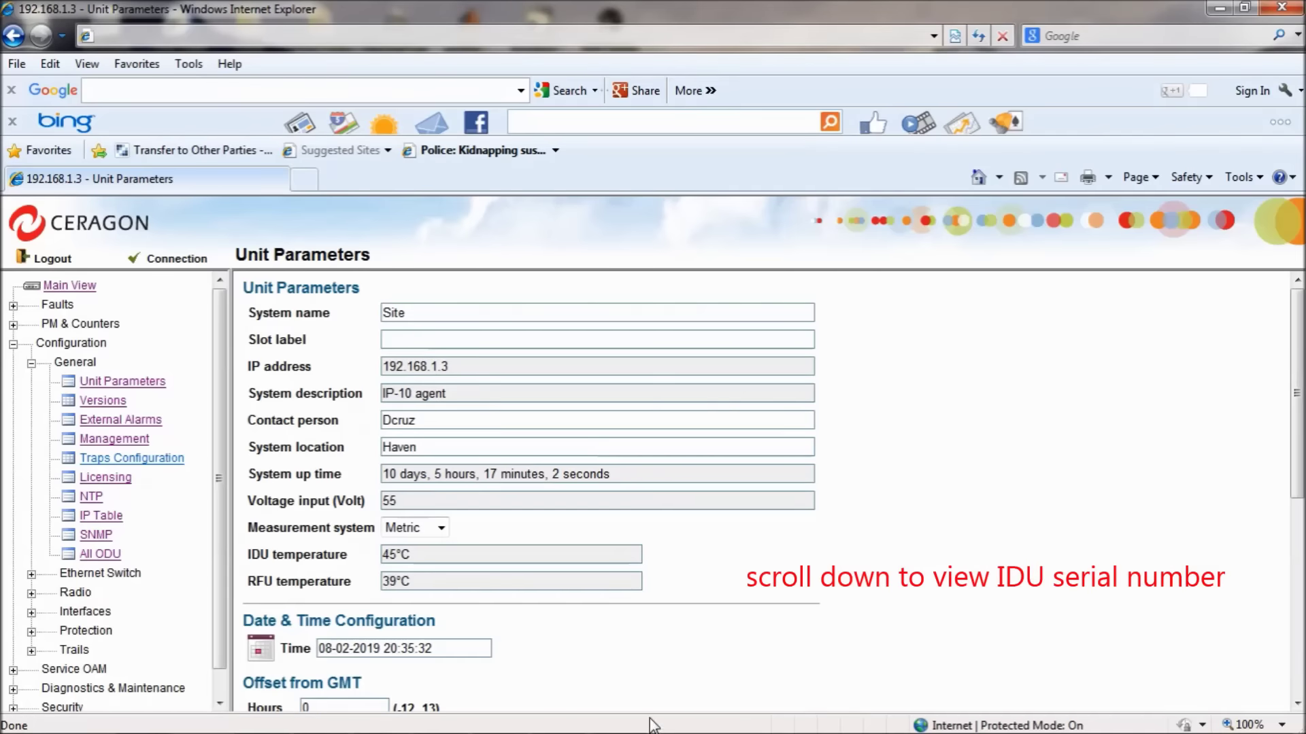
- Review the Unit Parameters page, the Management page's IP and port settings, and the Licensing page
{"action": "scroll", "coordinate": [481, 603], "scroll_direction": "down", "scroll_amount": 5}
{"action": "left_click", "coordinate": [114, 439]}
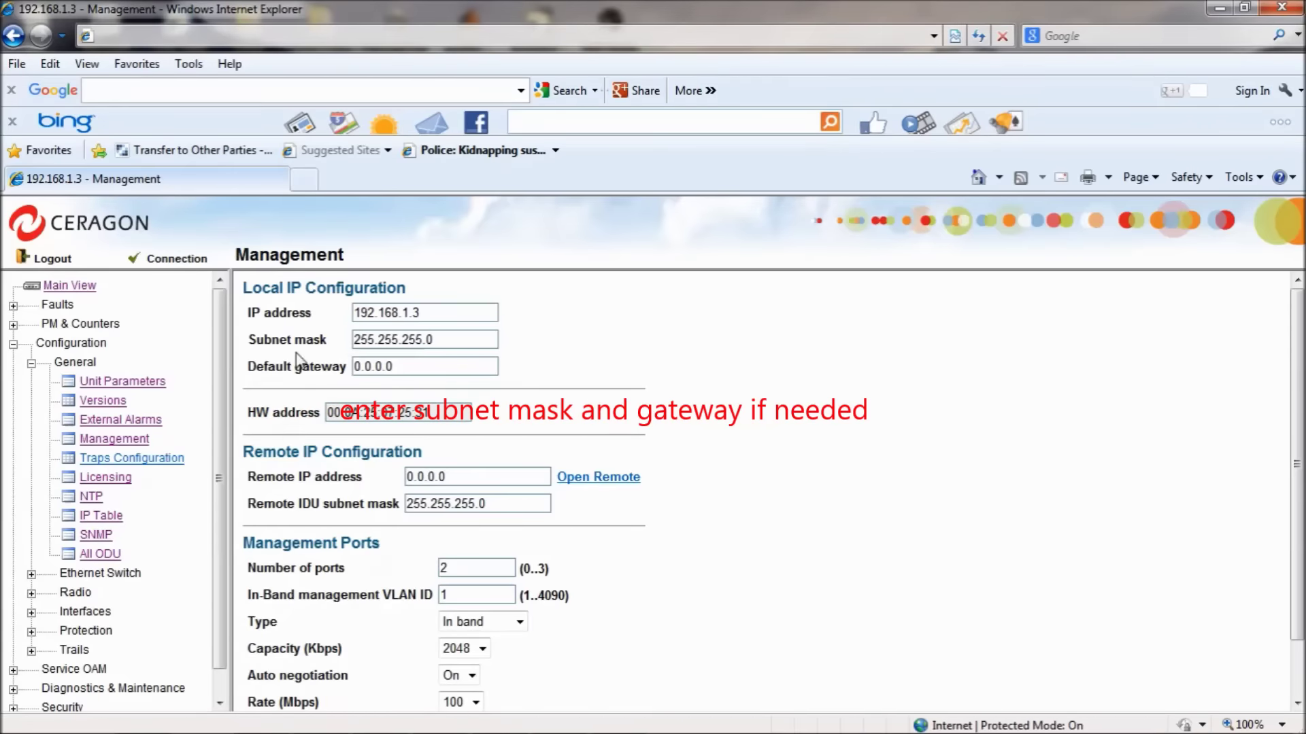
{"action": "scroll", "coordinate": [691, 430], "scroll_direction": "down", "scroll_amount": 1}
{"action": "scroll", "coordinate": [692, 433], "scroll_direction": "down", "scroll_amount": 1}
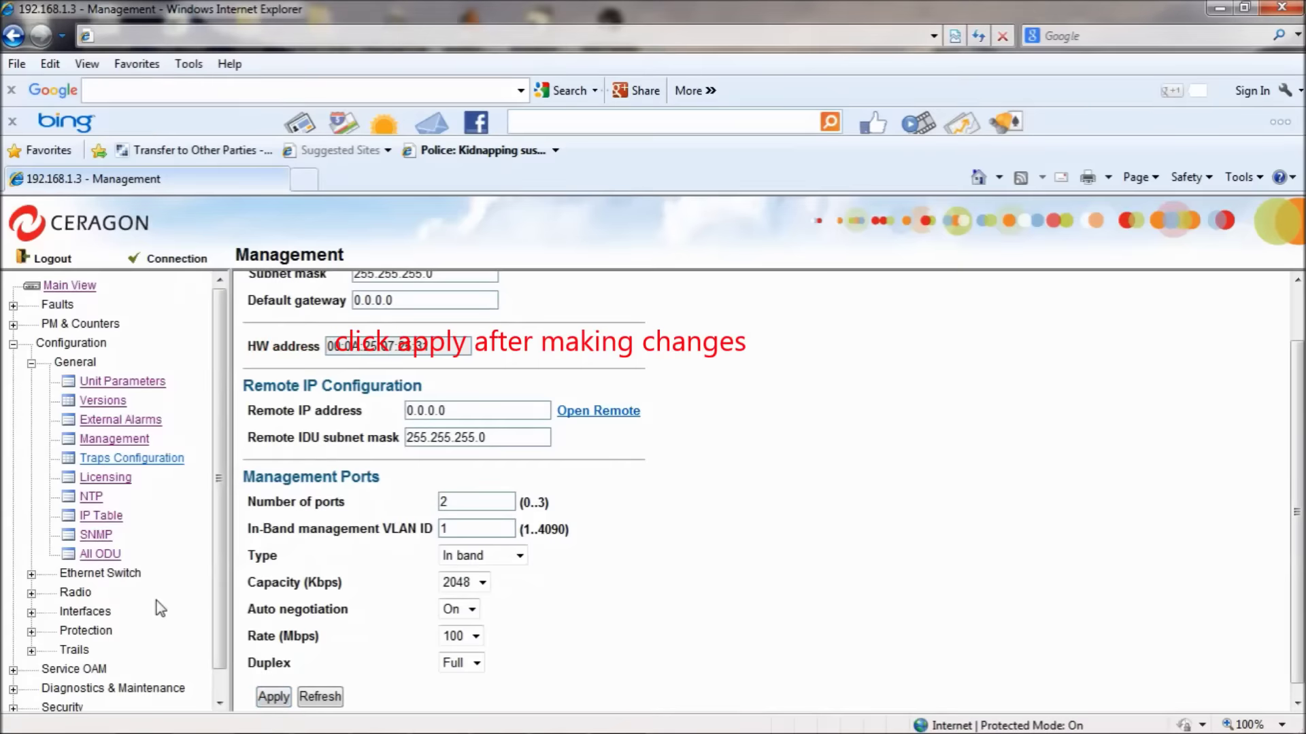
{"action": "left_click", "coordinate": [111, 480]}
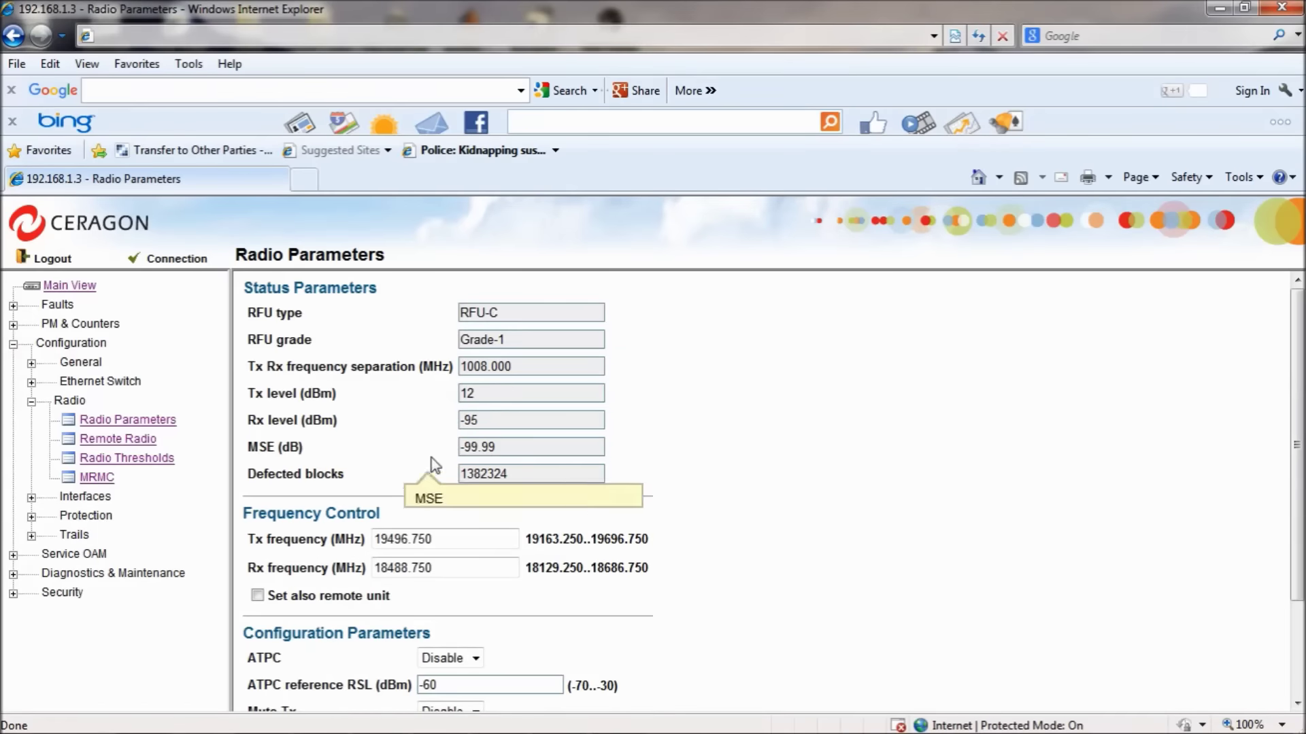
- Review the Tx and Rx frequency settings on the Radio Parameters page and re-enter the Max Tx level as 12 dBm
{"action": "scroll", "coordinate": [501, 496], "scroll_direction": "down", "scroll_amount": 2}
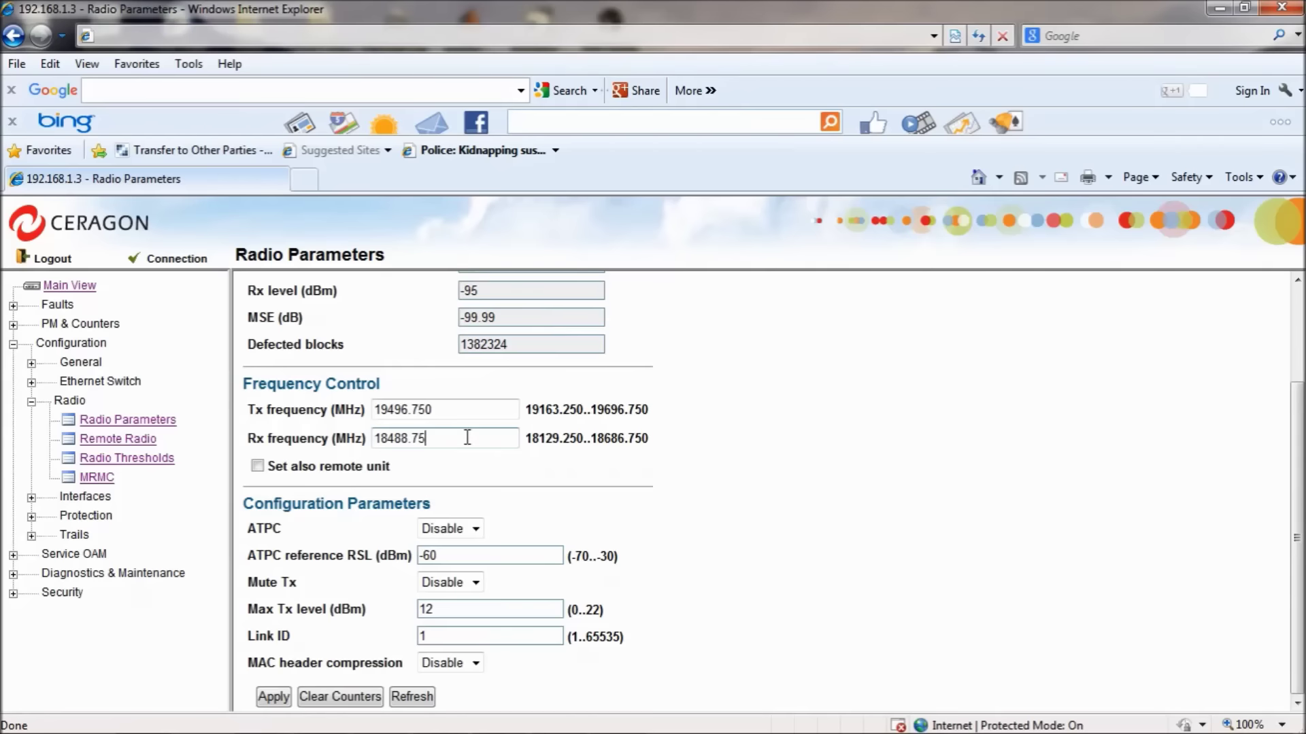
{"action": "left_click", "coordinate": [692, 494]}
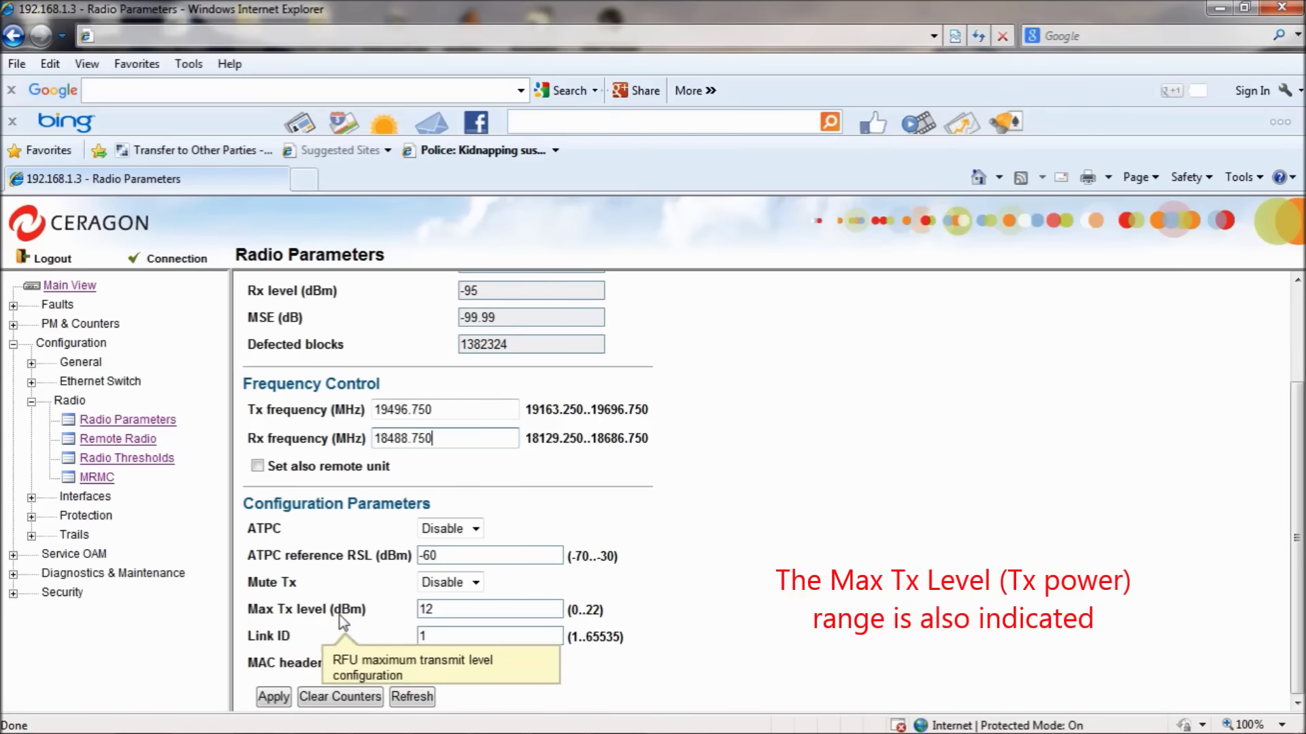
{"action": "left_click", "coordinate": [433, 607]}
{"action": "key", "text": "BackSpace"}
{"action": "key", "text": "BackSpace"}
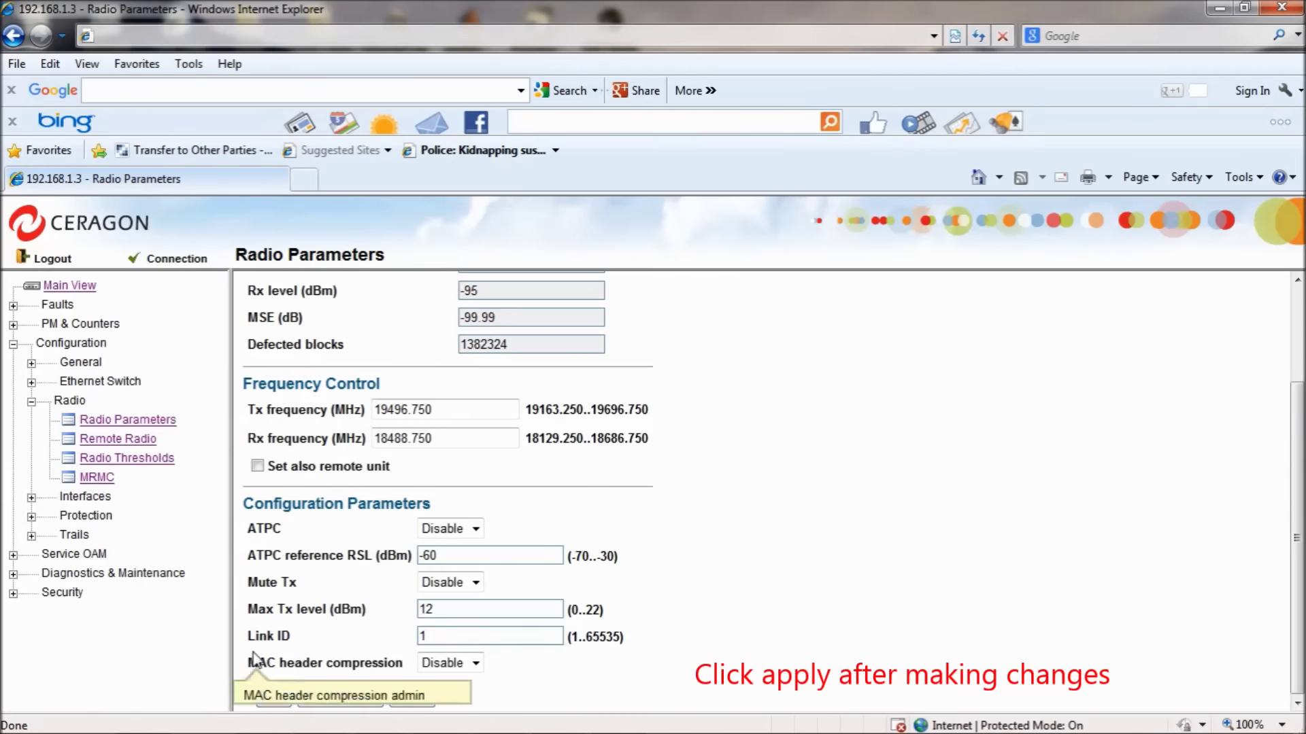
- Examine the Remote Radio, Radio Thresholds and MRMC pages, including the list of available MRMC scripts
{"action": "left_click", "coordinate": [101, 446]}
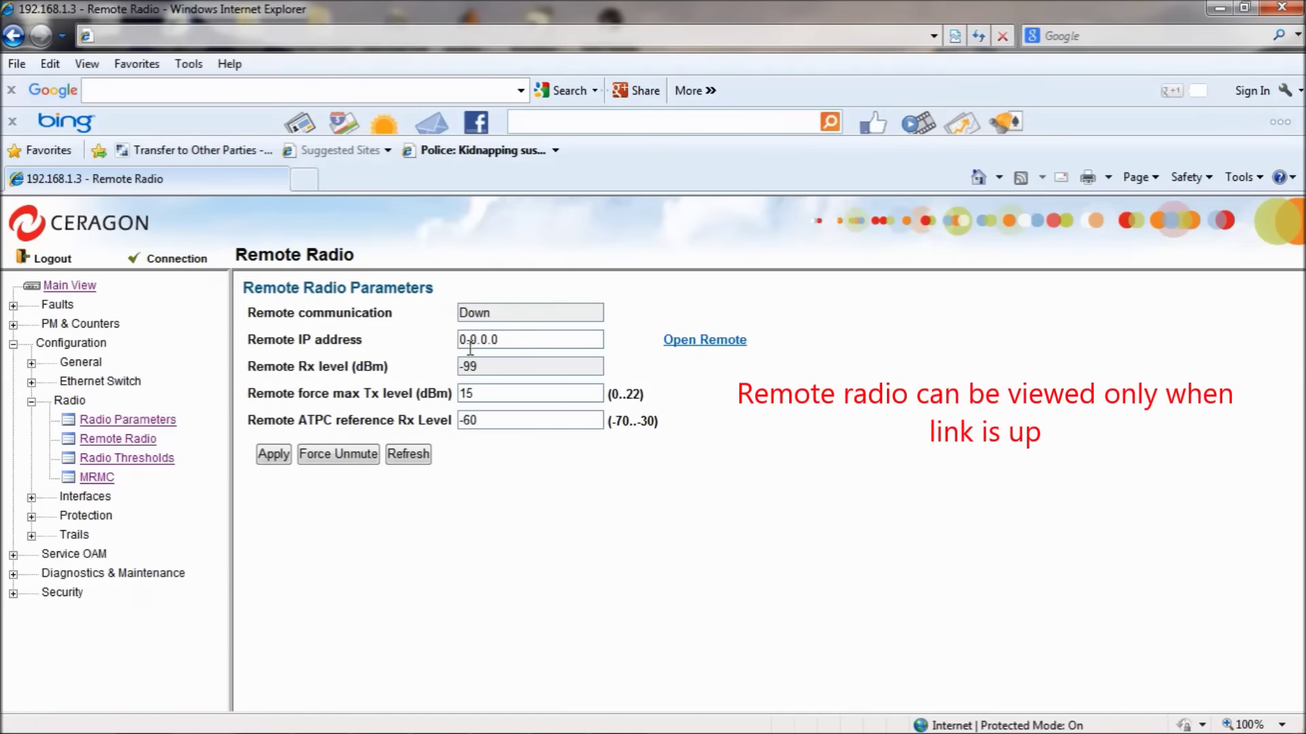
{"action": "left_click", "coordinate": [118, 464]}
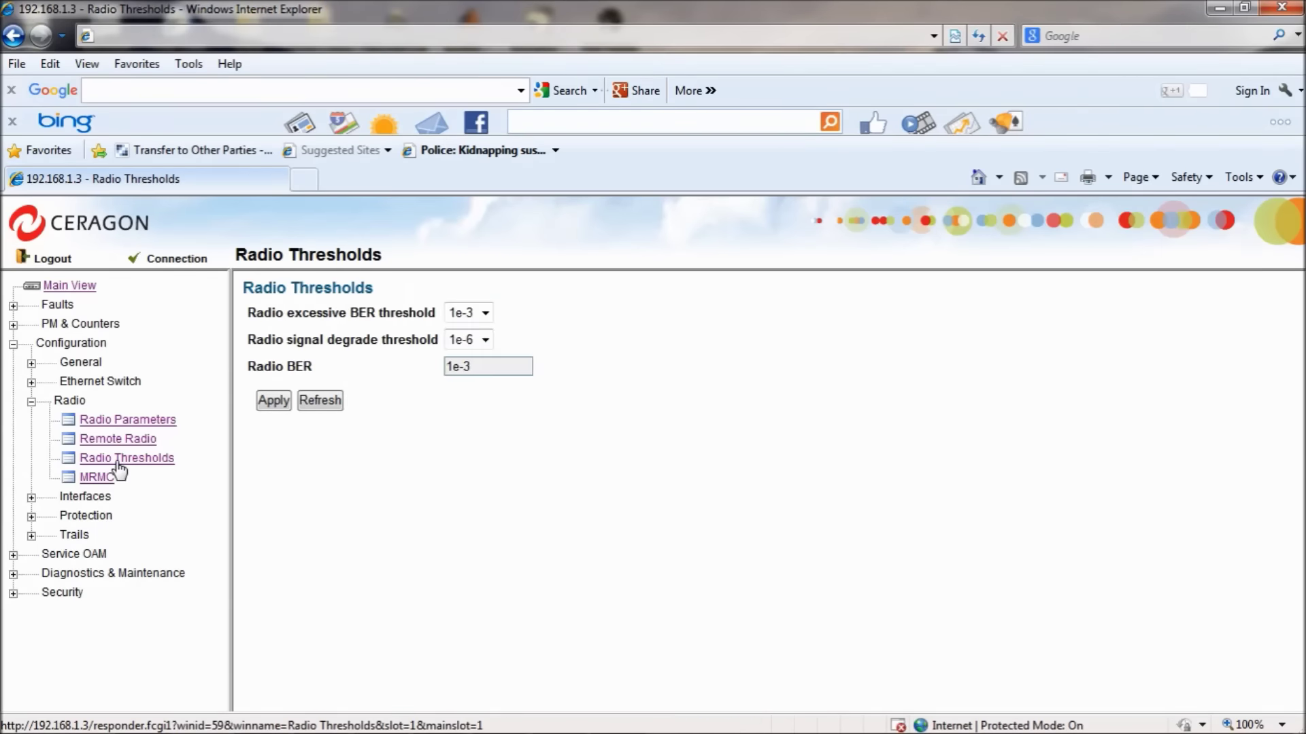
{"action": "left_click", "coordinate": [102, 478]}
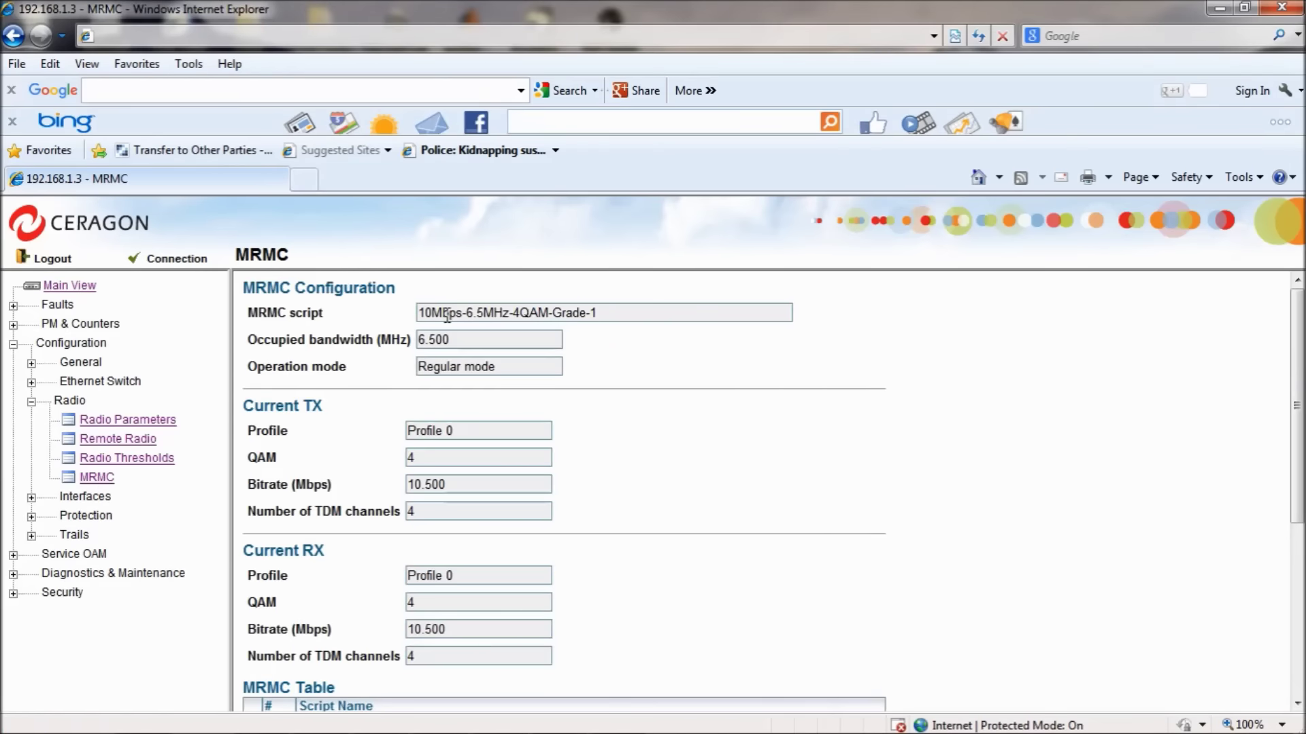
{"action": "mouse_move", "coordinate": [304, 319]}
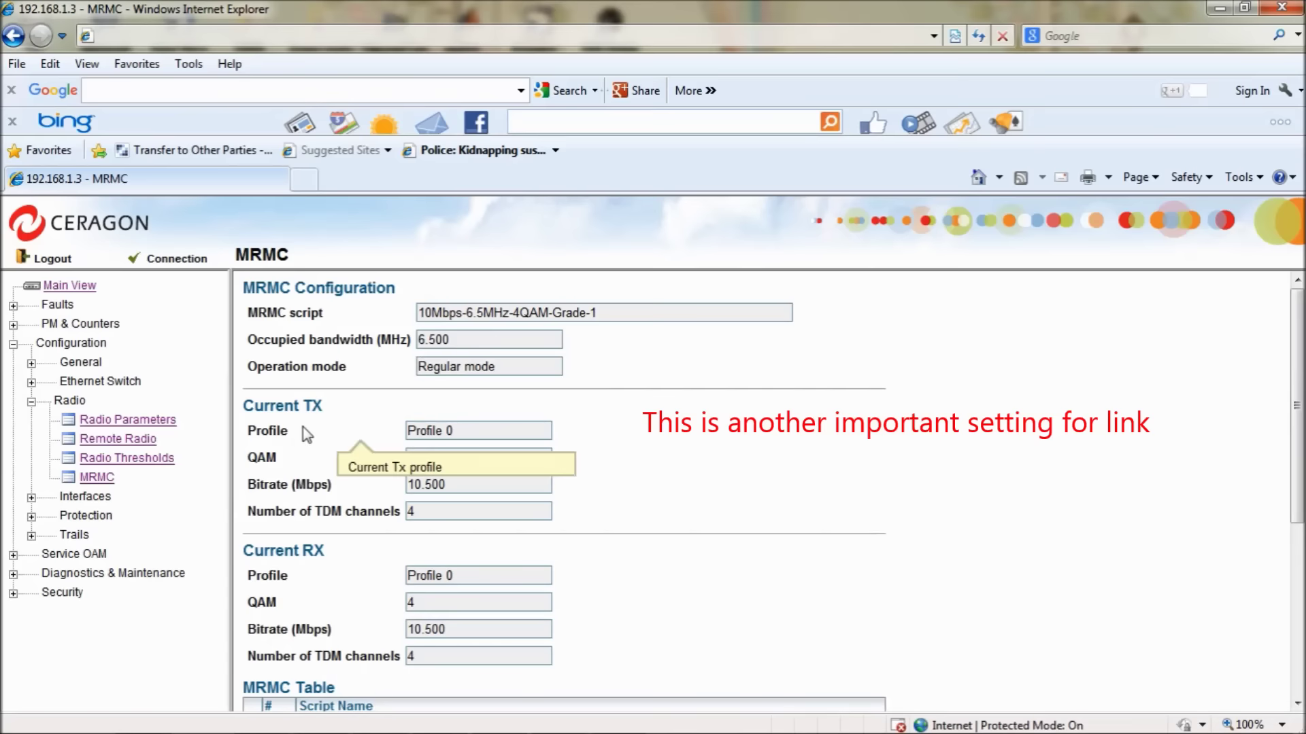
{"action": "scroll", "coordinate": [537, 425], "scroll_direction": "down", "scroll_amount": 3}
{"action": "scroll", "coordinate": [537, 426], "scroll_direction": "down", "scroll_amount": 3}
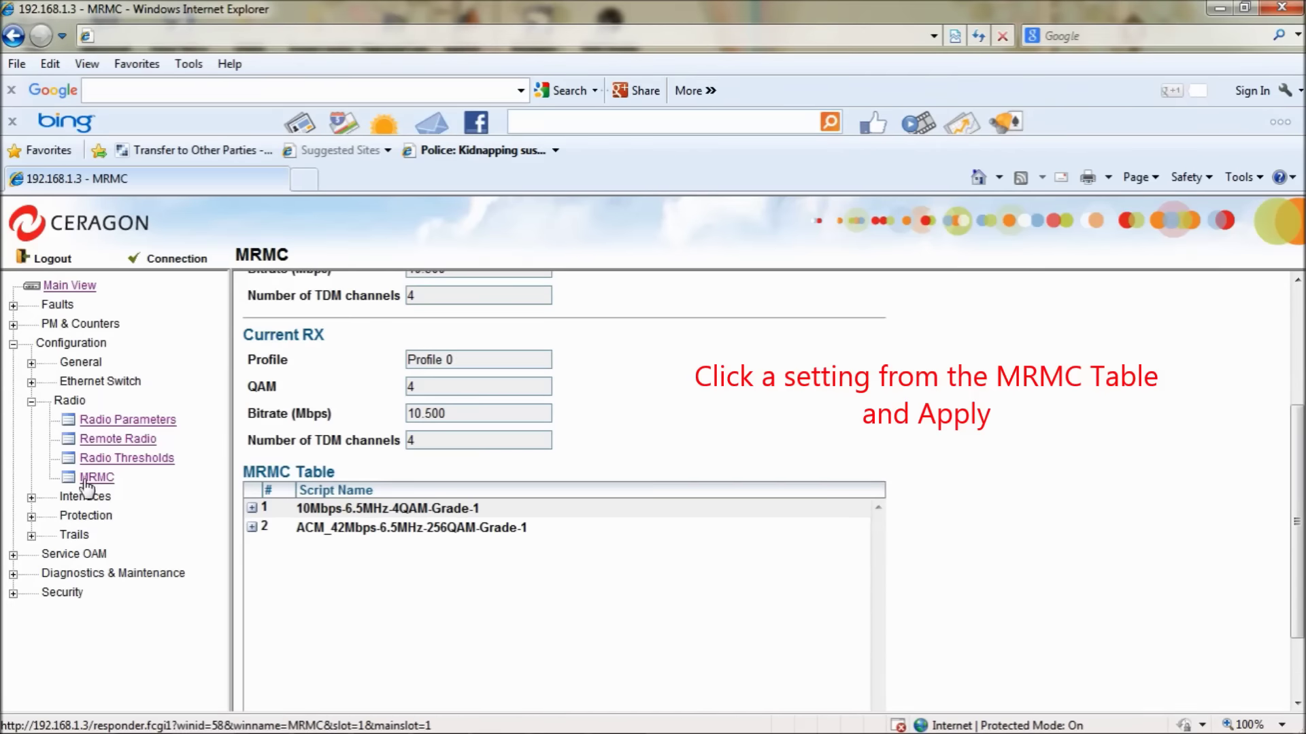
- Open the Ethernet Ports page under Interfaces and show the configuration details of Ethernet #1
{"action": "left_click", "coordinate": [32, 401]}
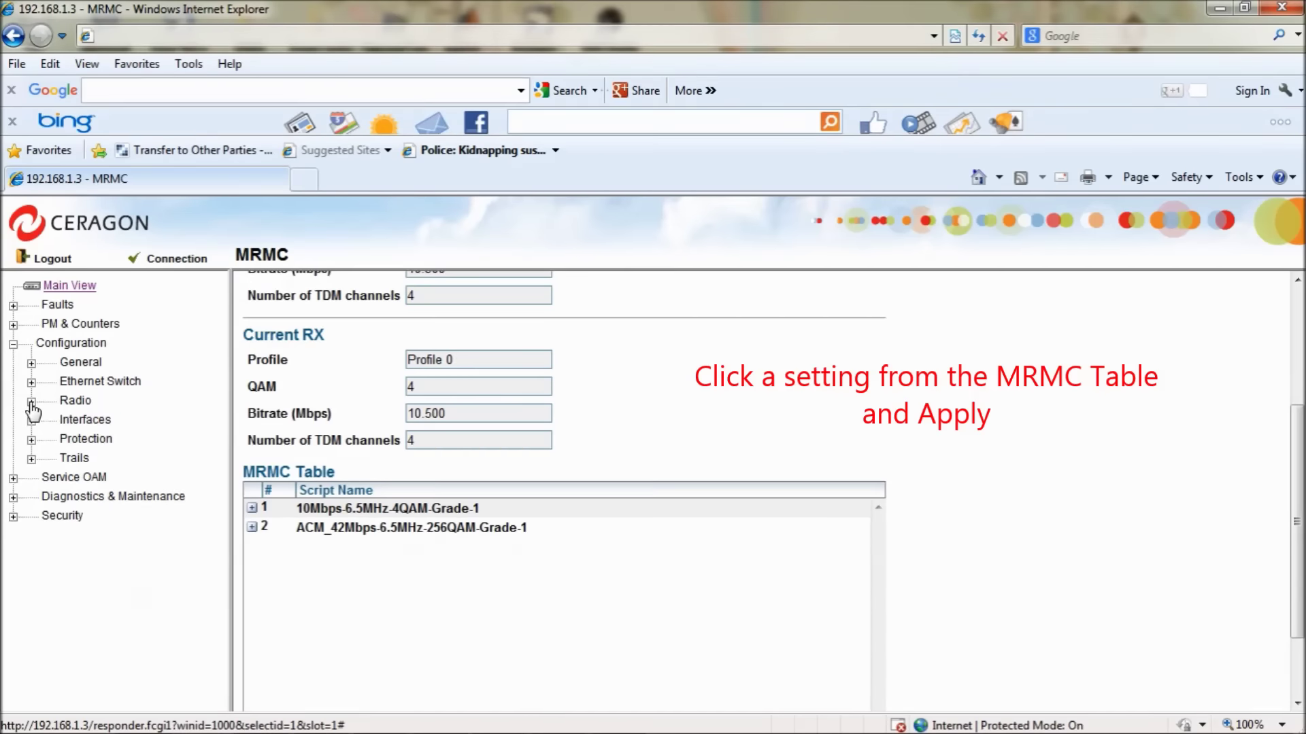
{"action": "left_click", "coordinate": [31, 421]}
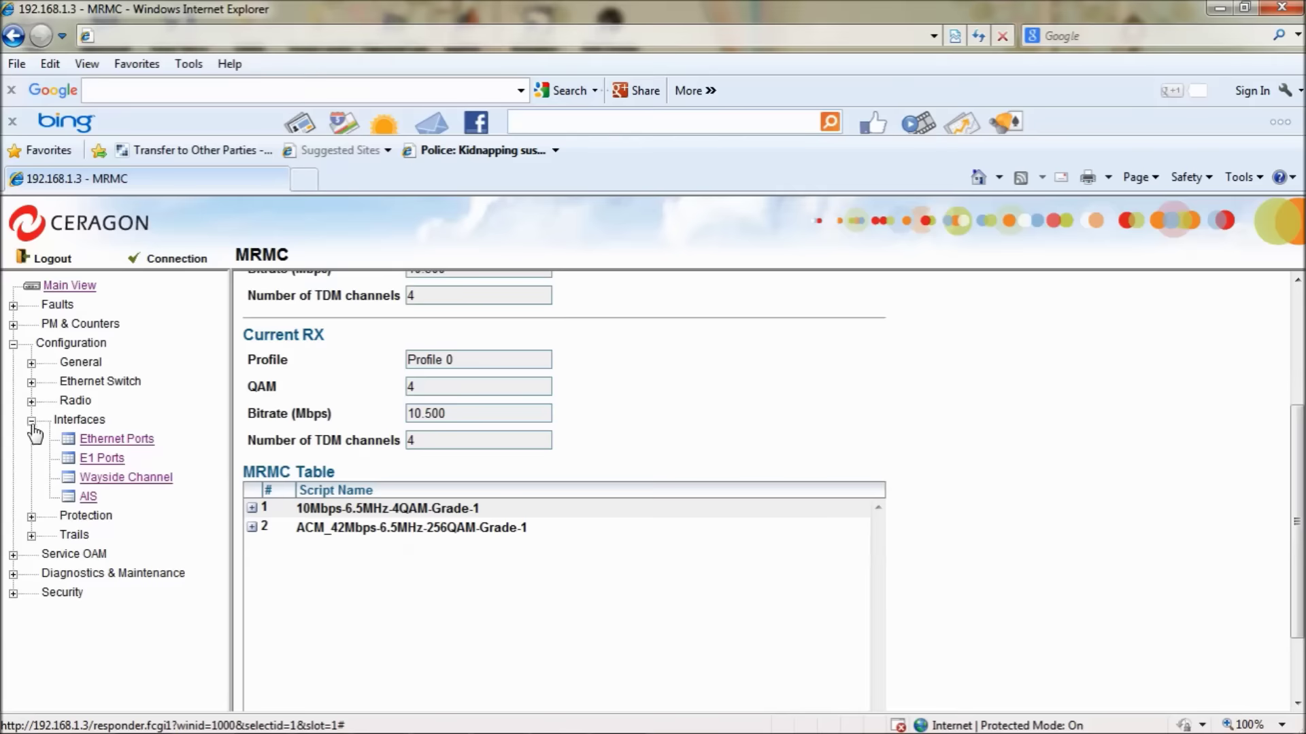
{"action": "left_click", "coordinate": [111, 443]}
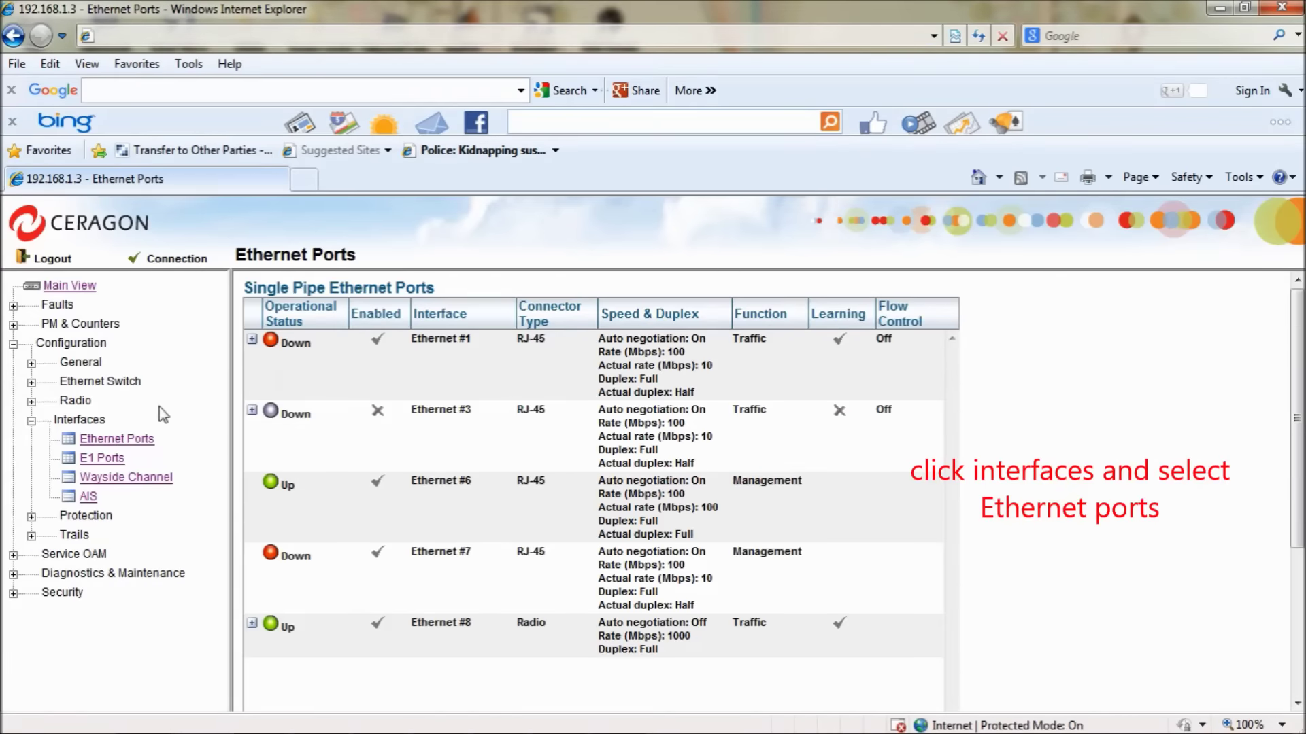
{"action": "left_click", "coordinate": [252, 340]}
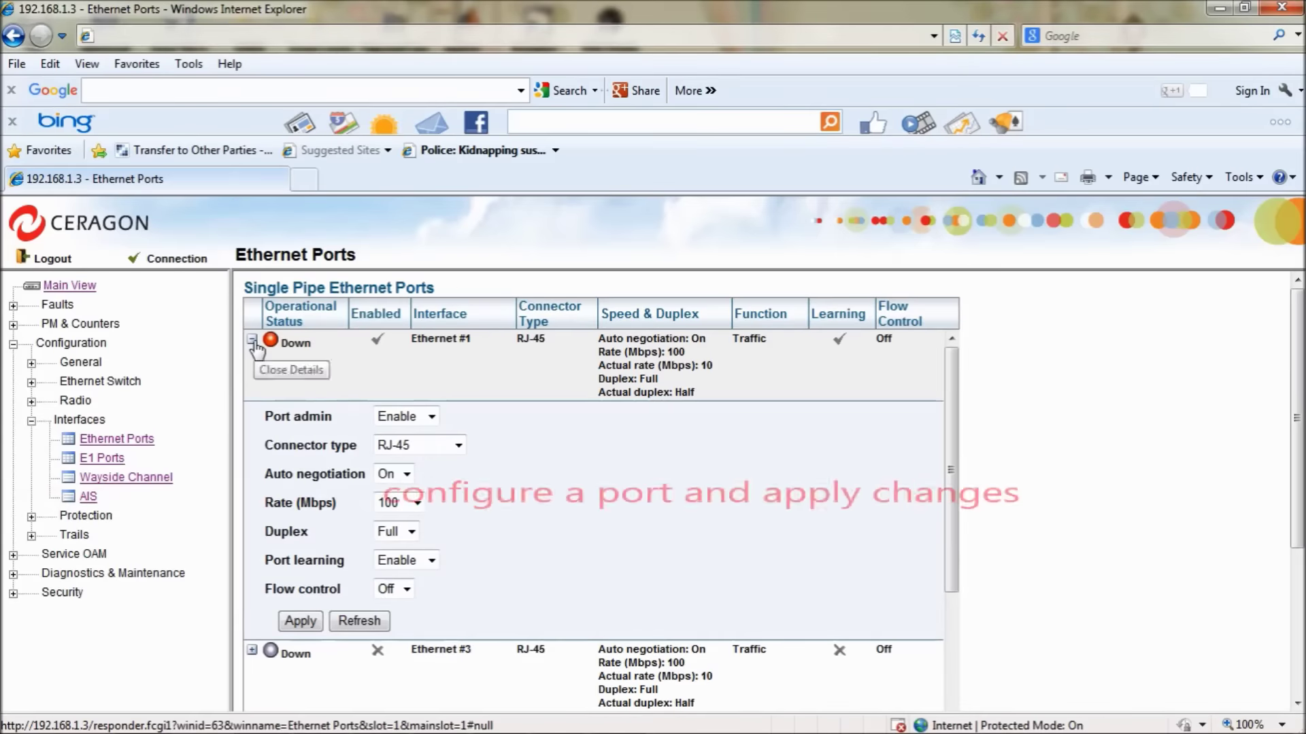
- Examine the port admin, connector type and auto negotiation options for Ethernet #1
{"action": "left_click", "coordinate": [428, 417]}
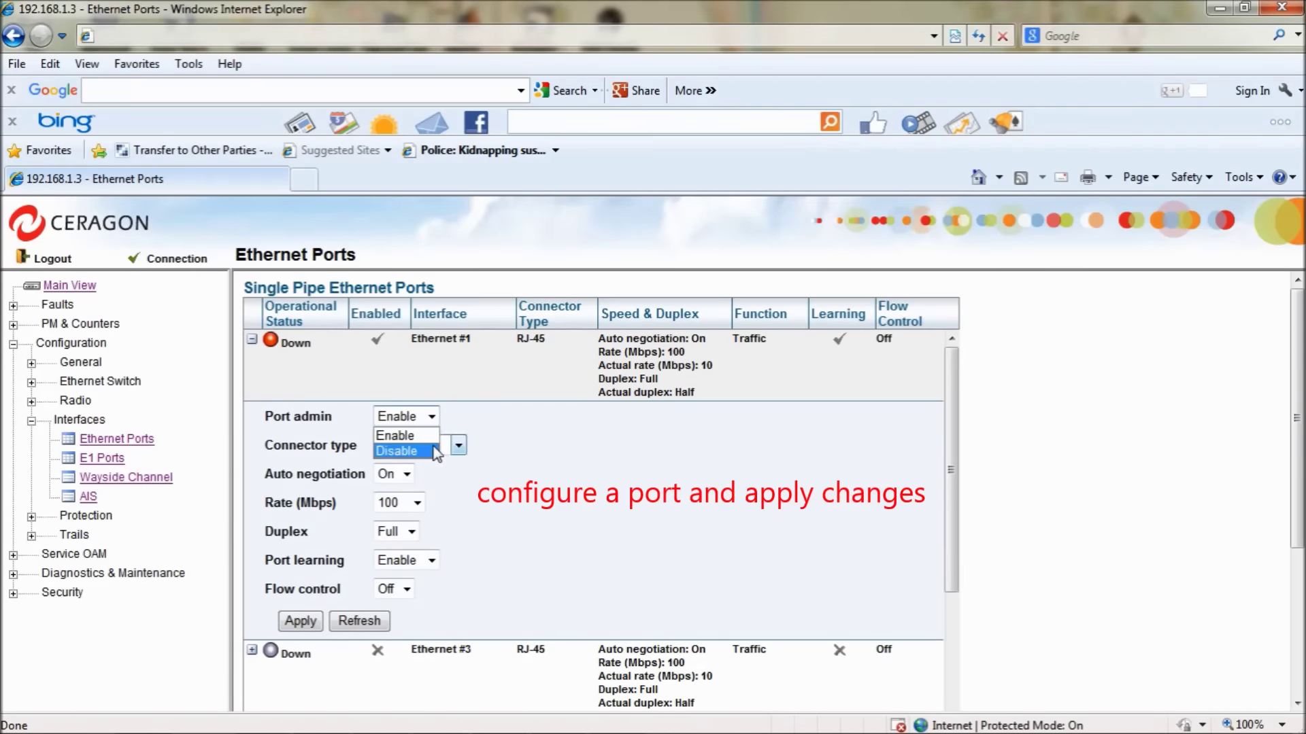
{"action": "left_click", "coordinate": [478, 483]}
{"action": "left_click", "coordinate": [457, 447]}
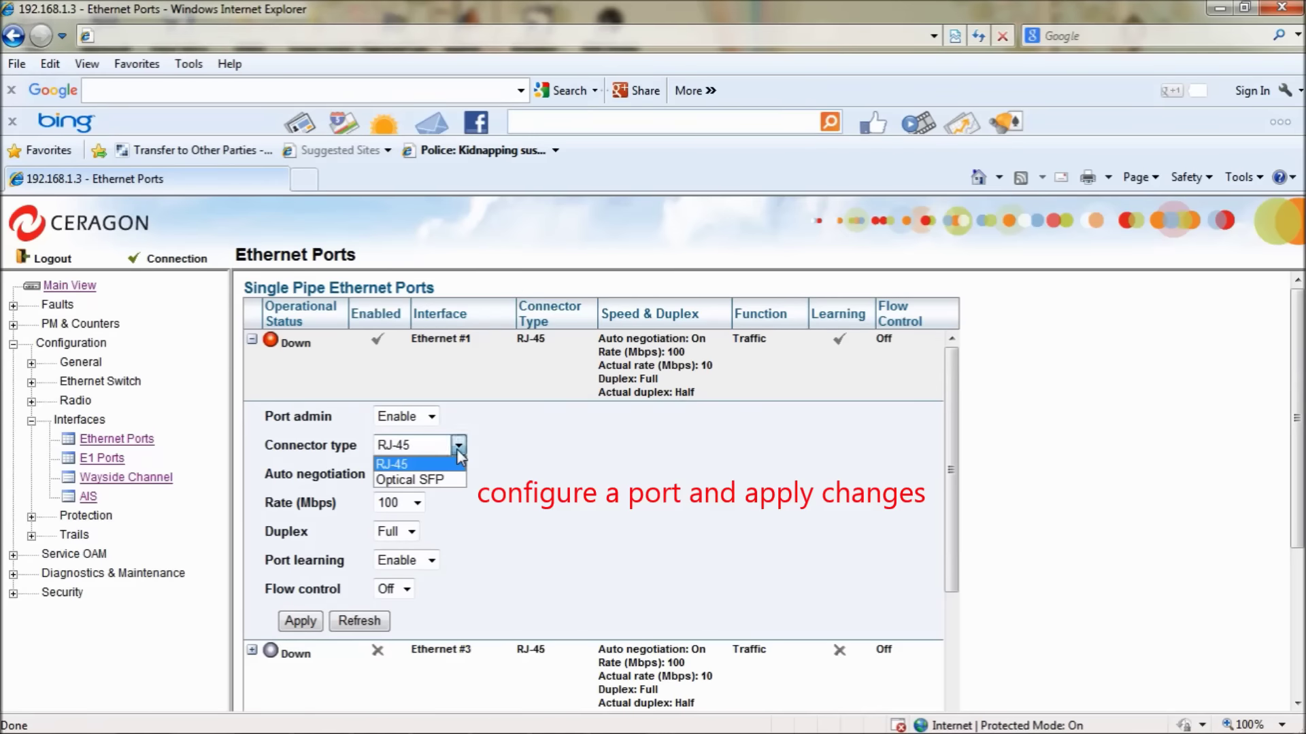
{"action": "left_click", "coordinate": [481, 502]}
{"action": "left_click", "coordinate": [404, 476]}
{"action": "left_click", "coordinate": [404, 476]}
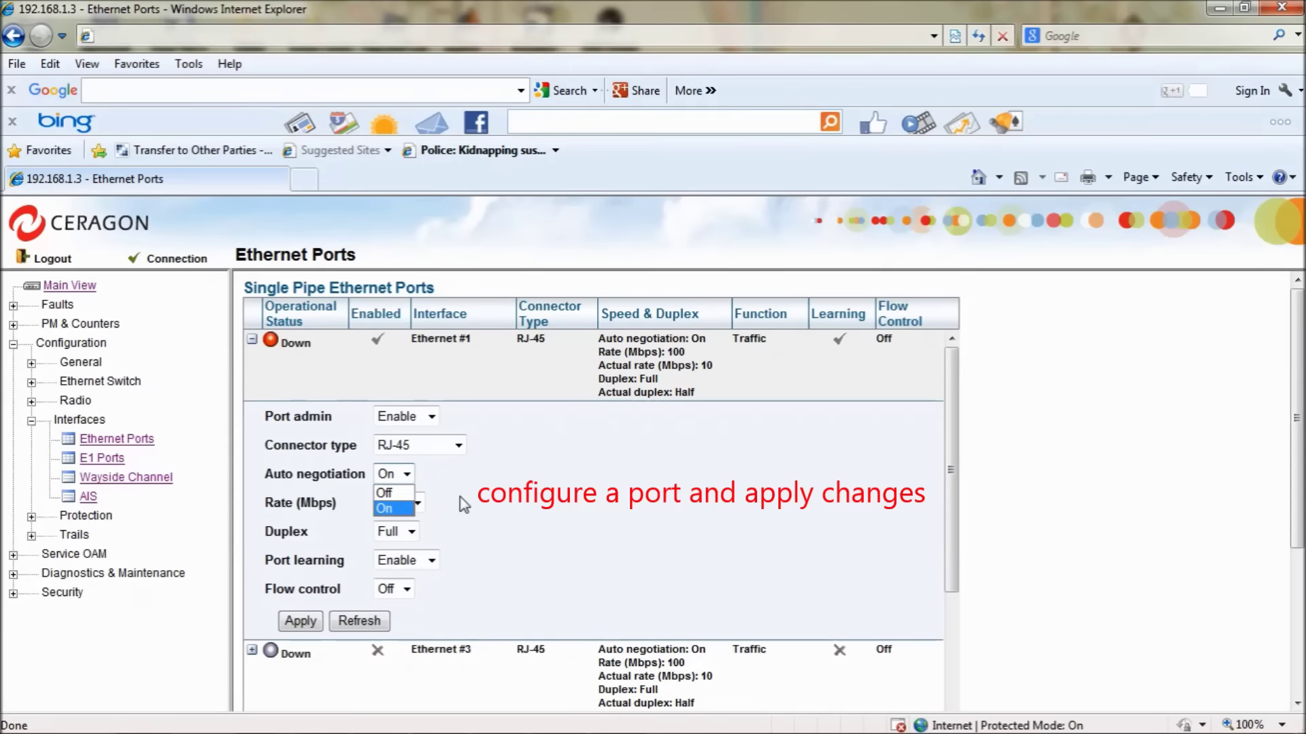
{"action": "left_click", "coordinate": [400, 510]}
- Examine the rate, duplex and port learning options for Ethernet #1 and look through the remaining Ethernet ports
{"action": "left_click", "coordinate": [417, 503]}
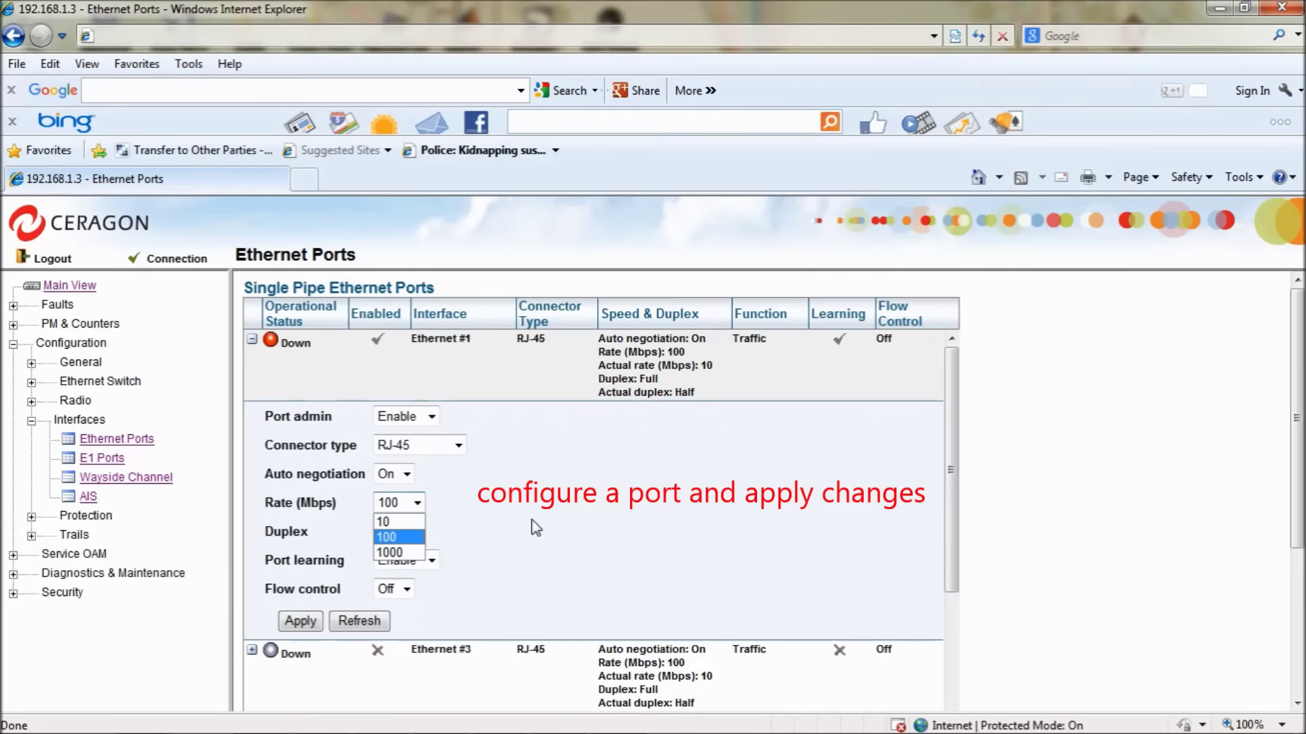
{"action": "left_click", "coordinate": [536, 528]}
{"action": "left_click", "coordinate": [413, 537]}
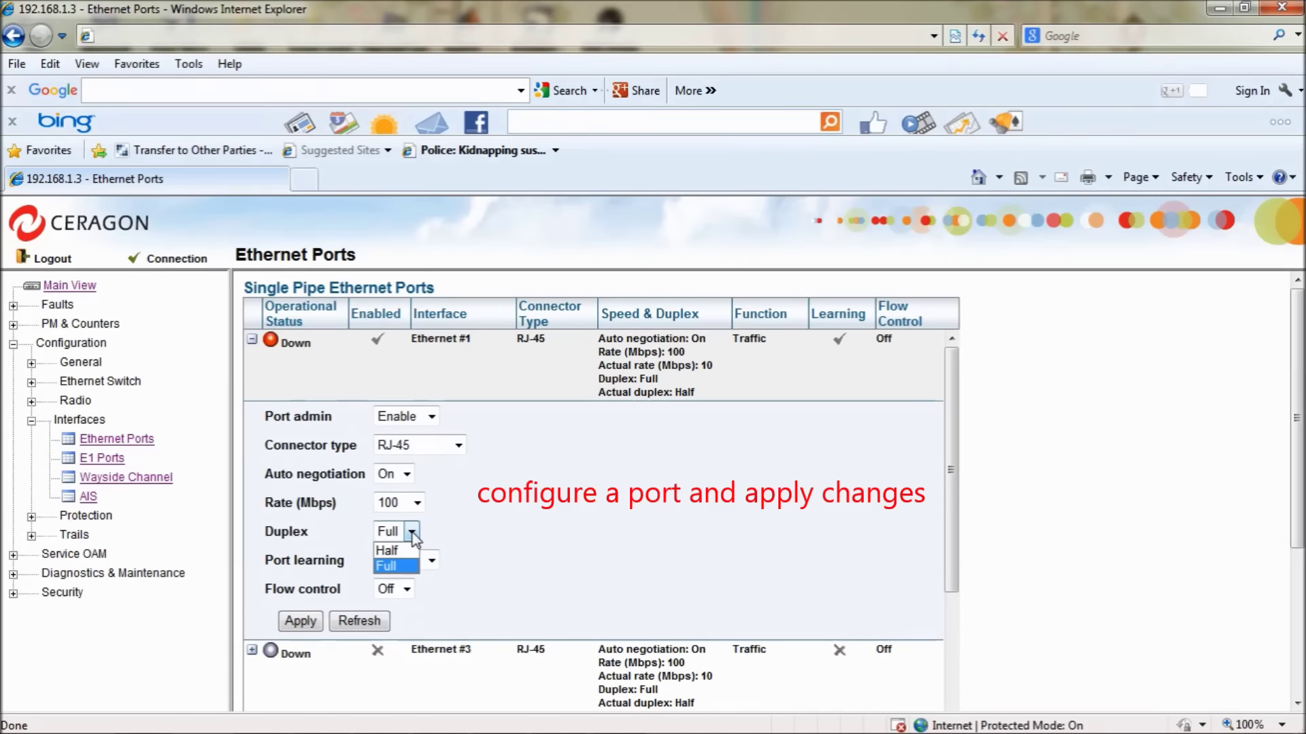
{"action": "left_click", "coordinate": [470, 575]}
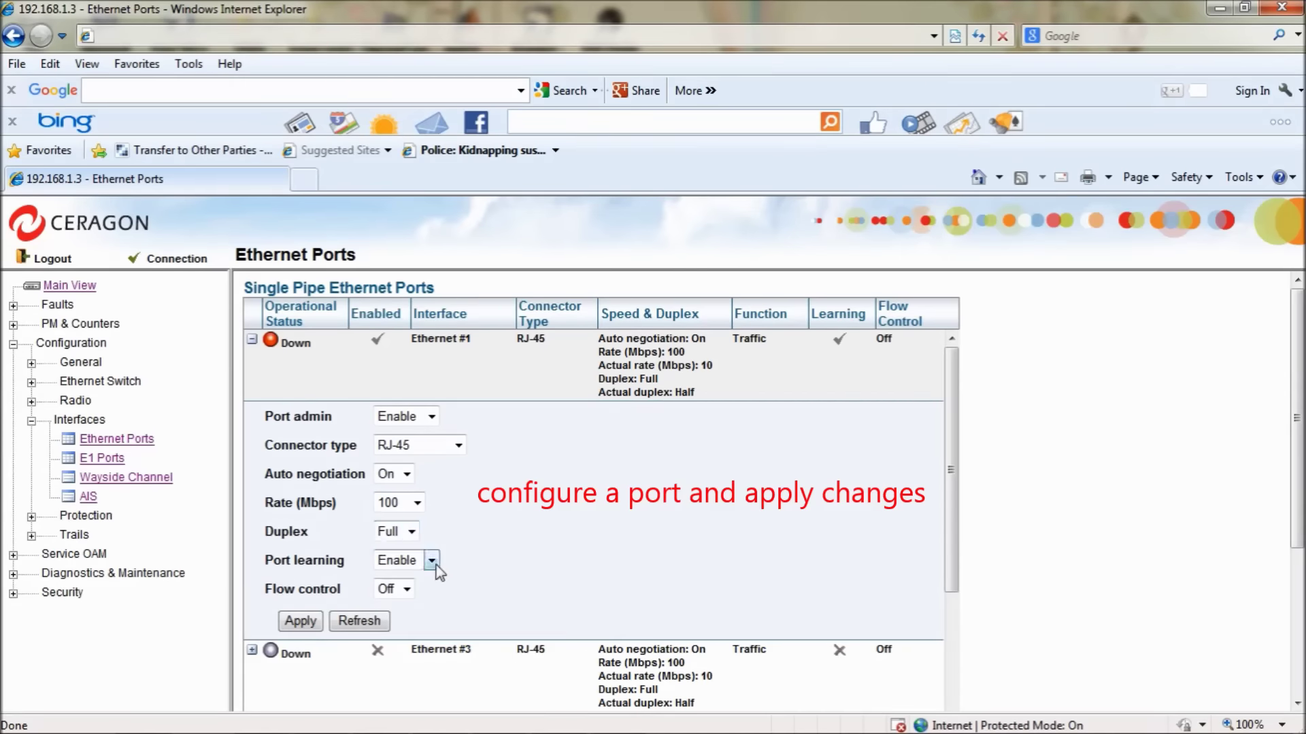
{"action": "left_click", "coordinate": [431, 560]}
{"action": "left_click", "coordinate": [496, 571]}
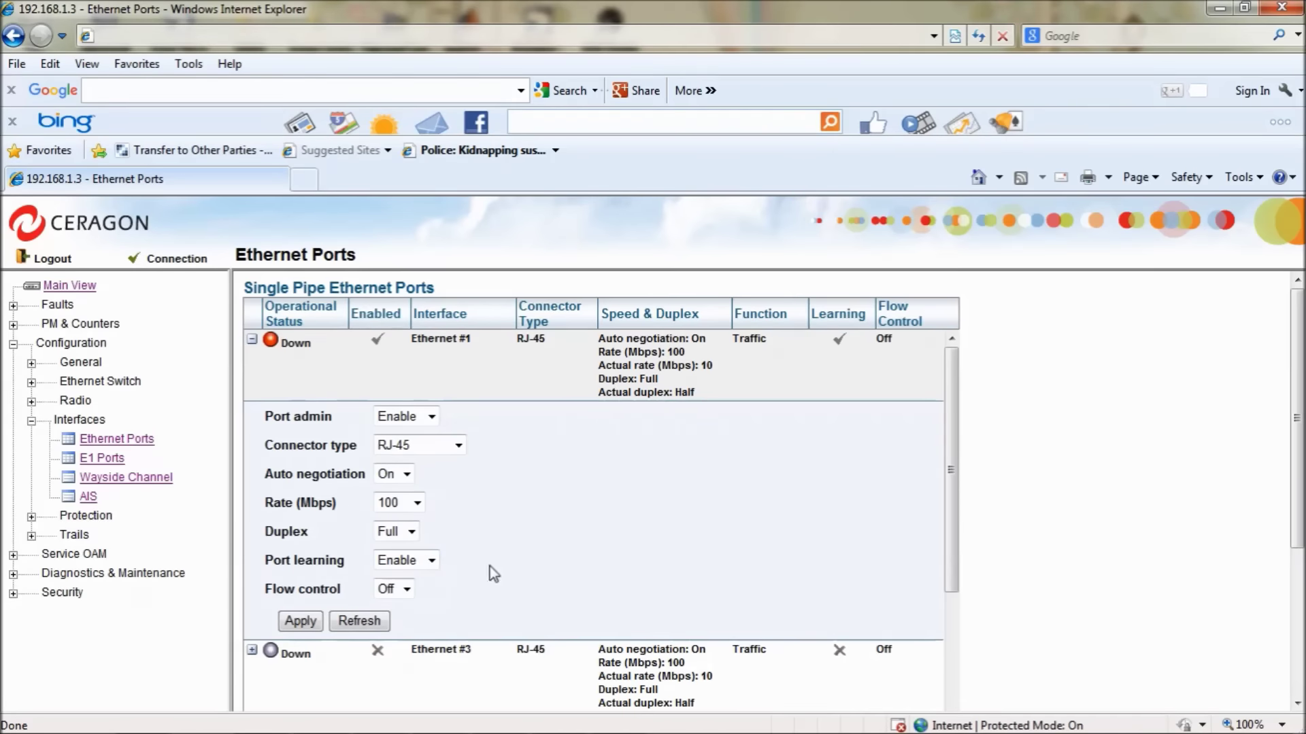
{"action": "left_click", "coordinate": [497, 608]}
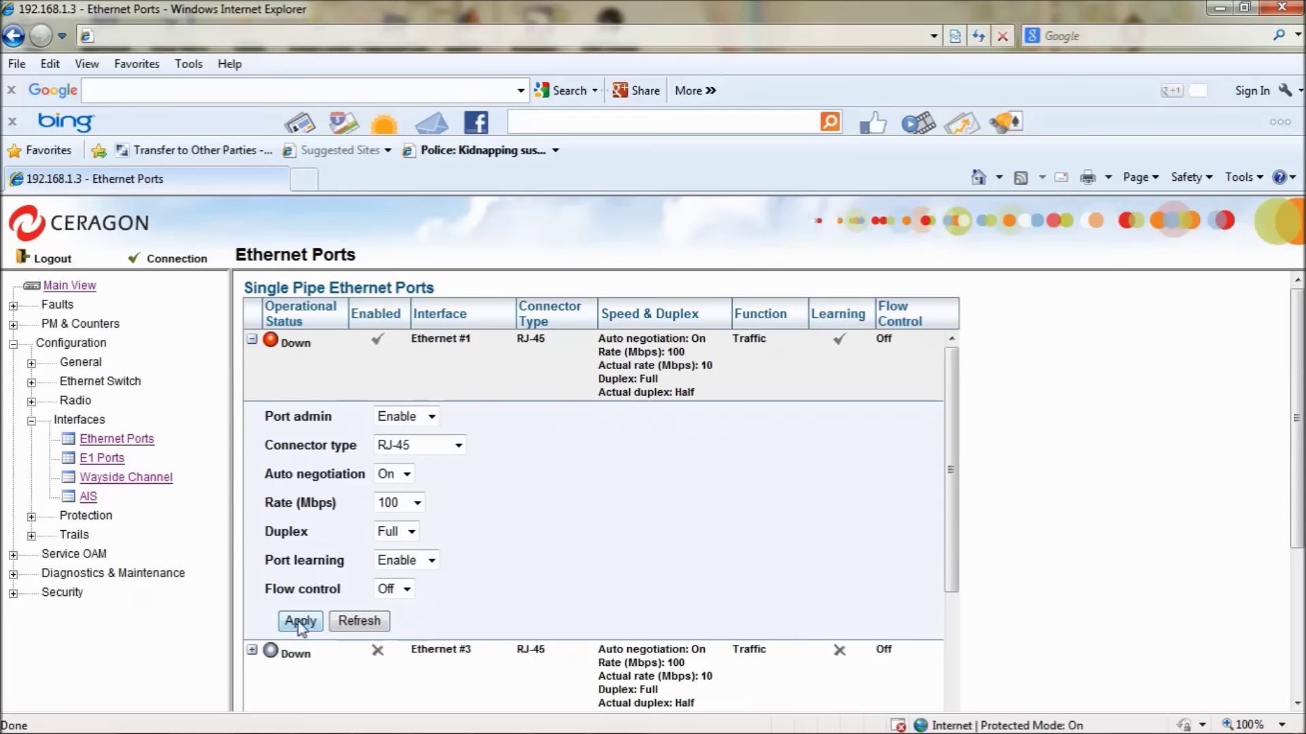
{"action": "scroll", "coordinate": [487, 562], "scroll_direction": "down", "scroll_amount": 3}
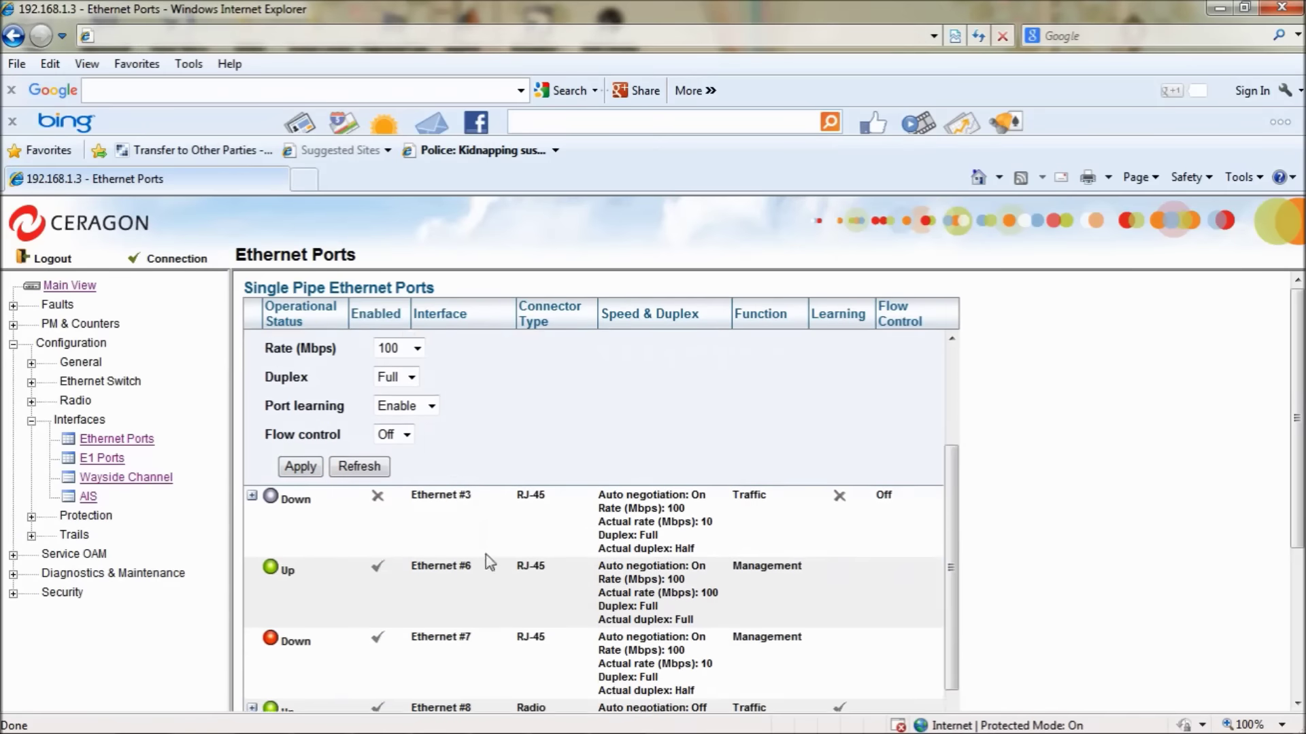
- Open the E1 Ports page and check the port admin options for E1 #1, closing its details again
{"action": "left_click", "coordinate": [112, 460]}
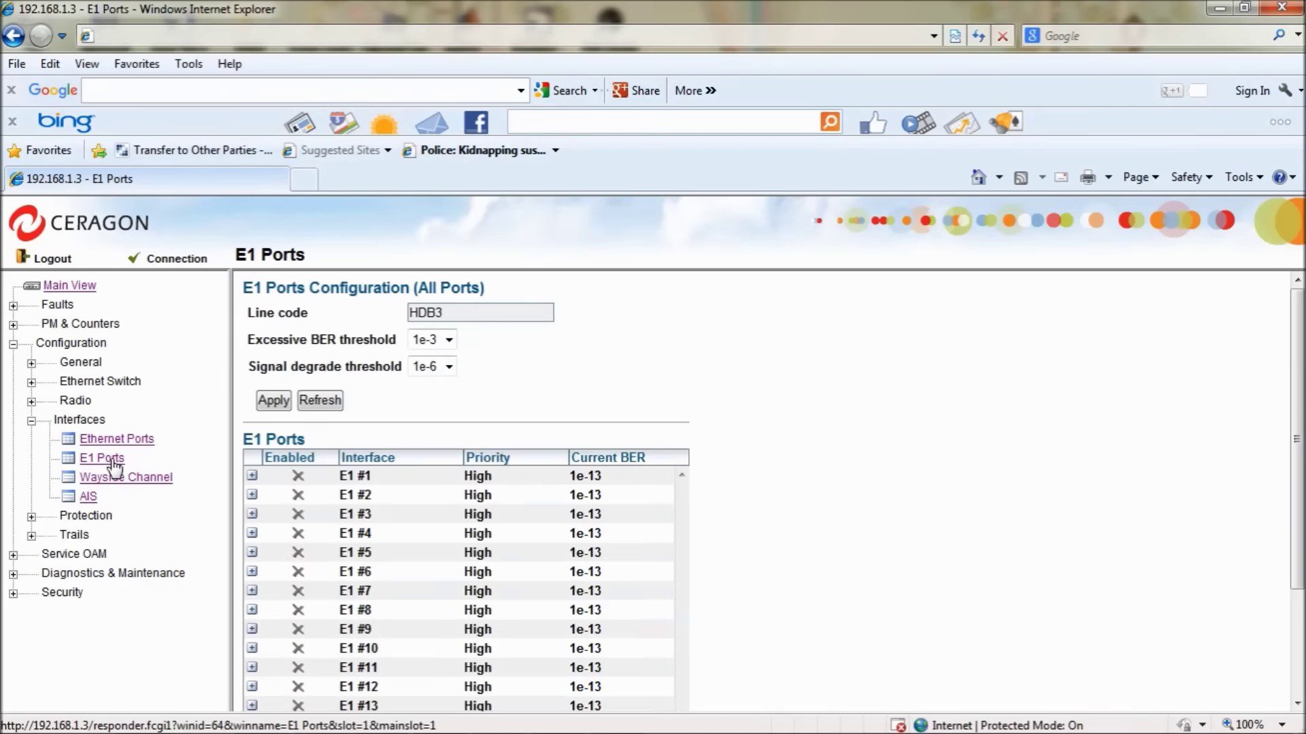
{"action": "left_click", "coordinate": [252, 476]}
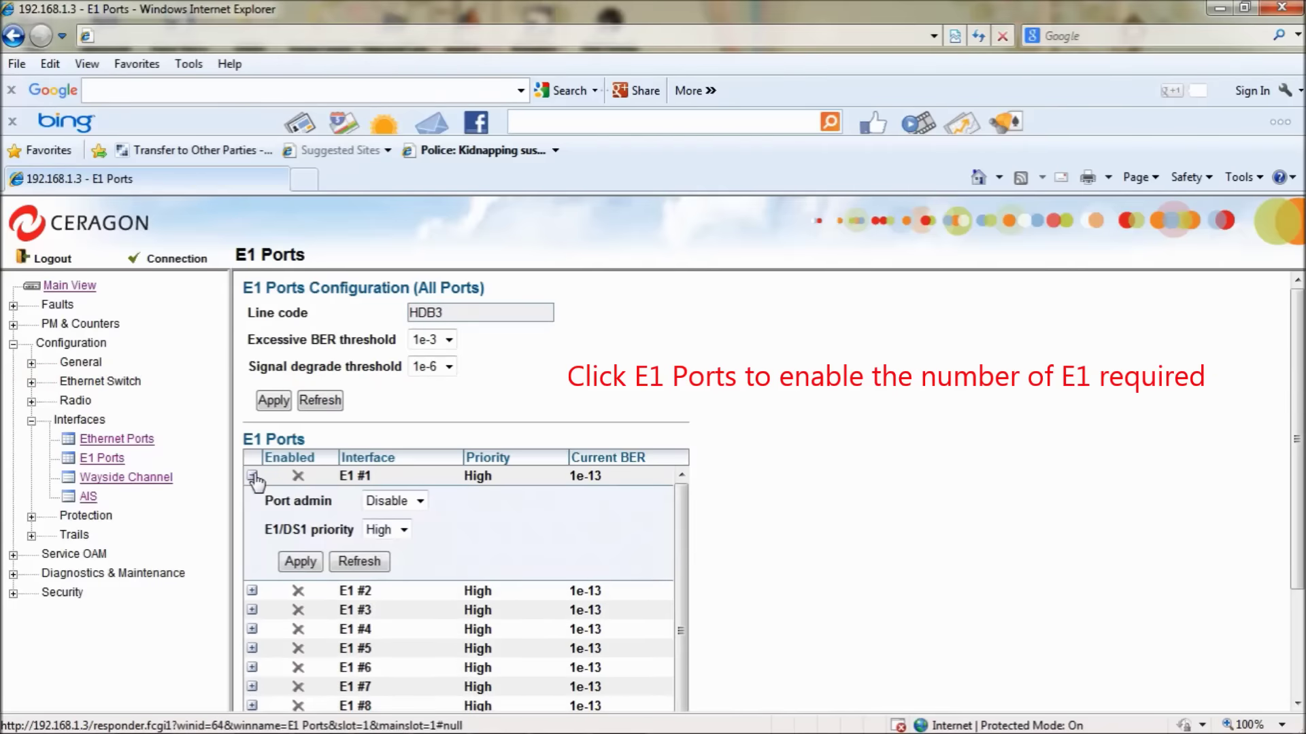
{"action": "left_click", "coordinate": [420, 502]}
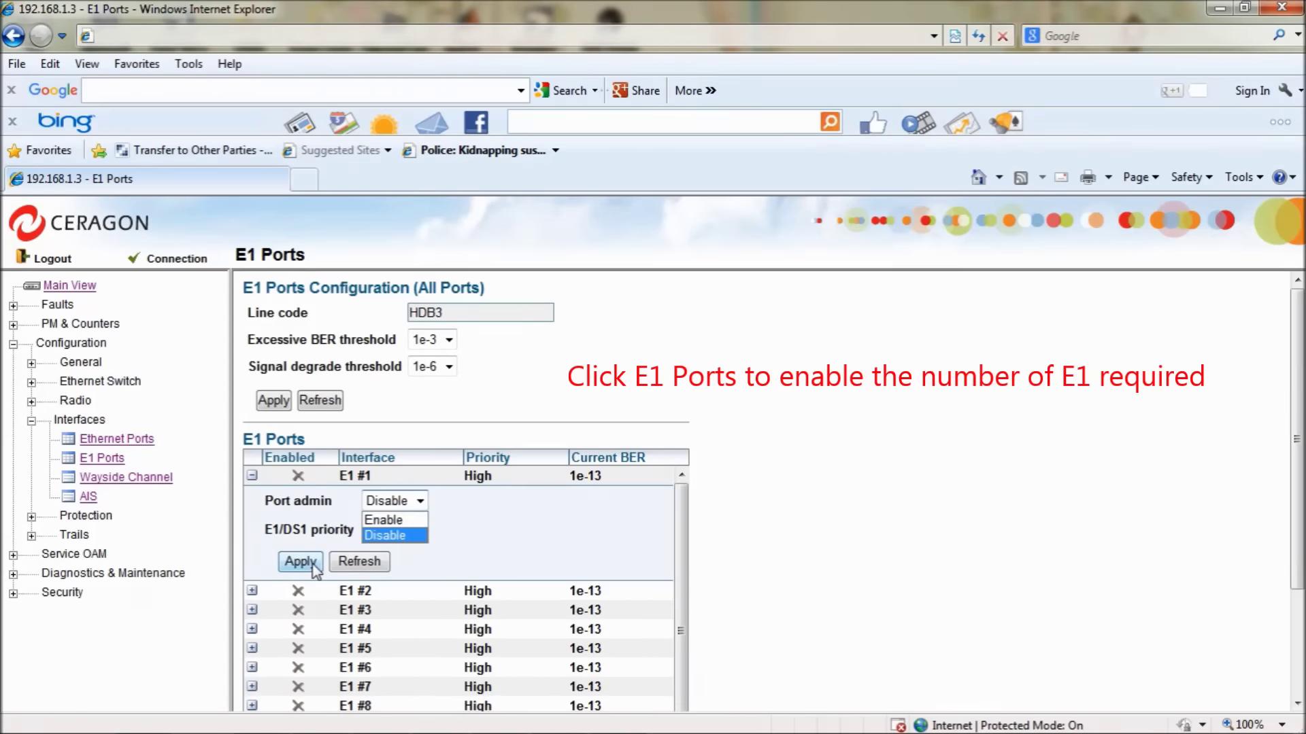
{"action": "left_click", "coordinate": [350, 499]}
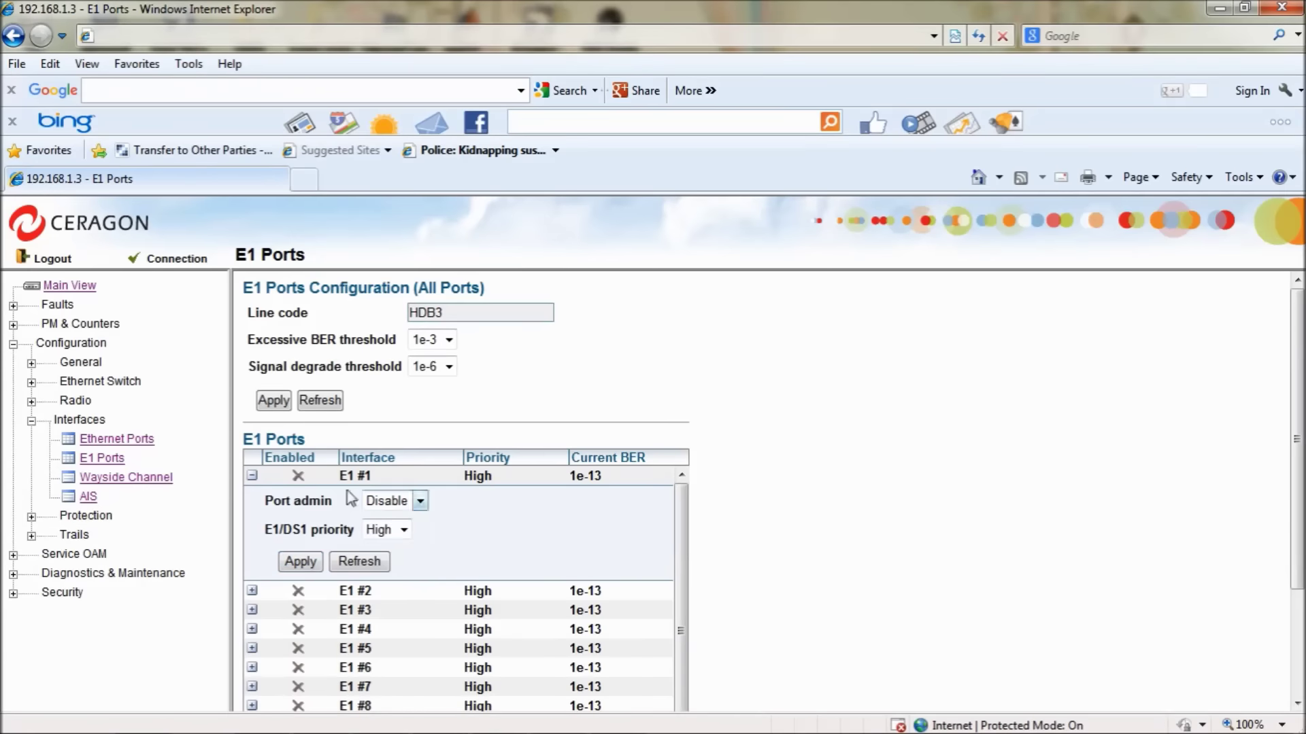
{"action": "left_click", "coordinate": [251, 476]}
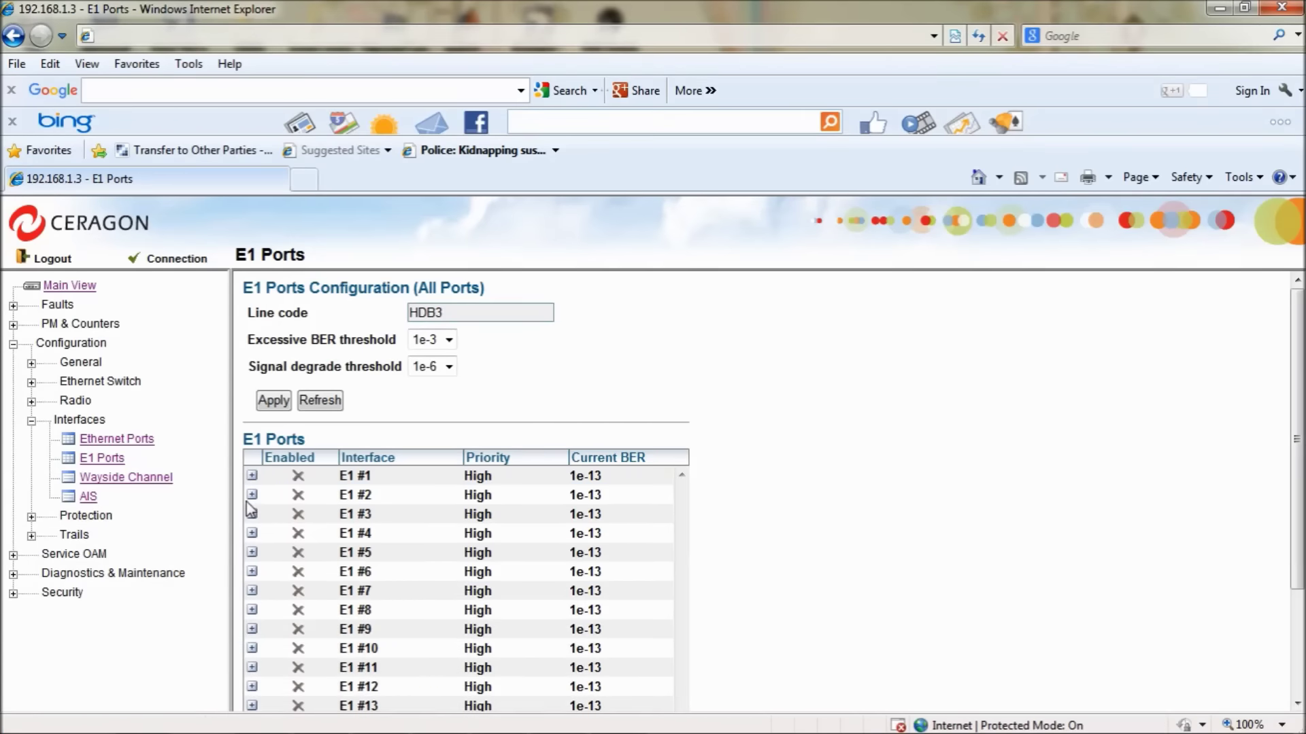
- Check the port admin options for E1 #2 and close its details again
{"action": "left_click", "coordinate": [252, 494]}
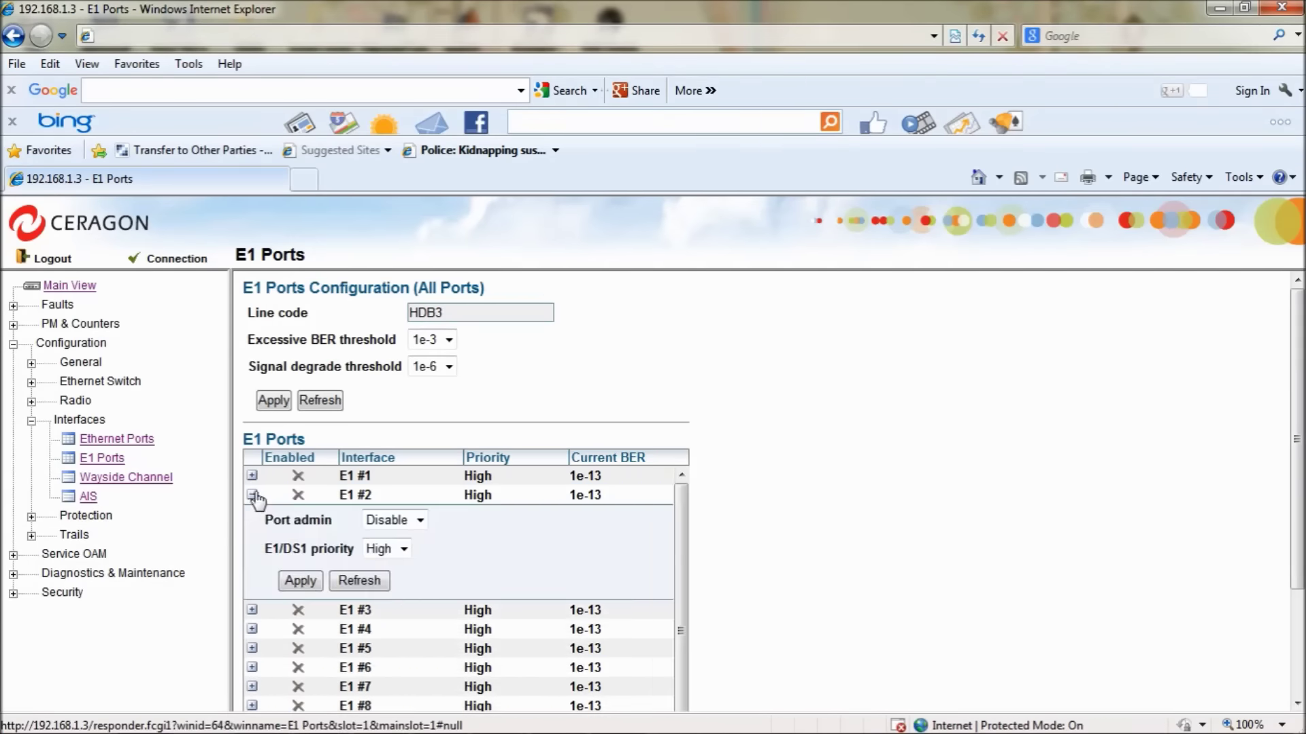
{"action": "left_click", "coordinate": [402, 525]}
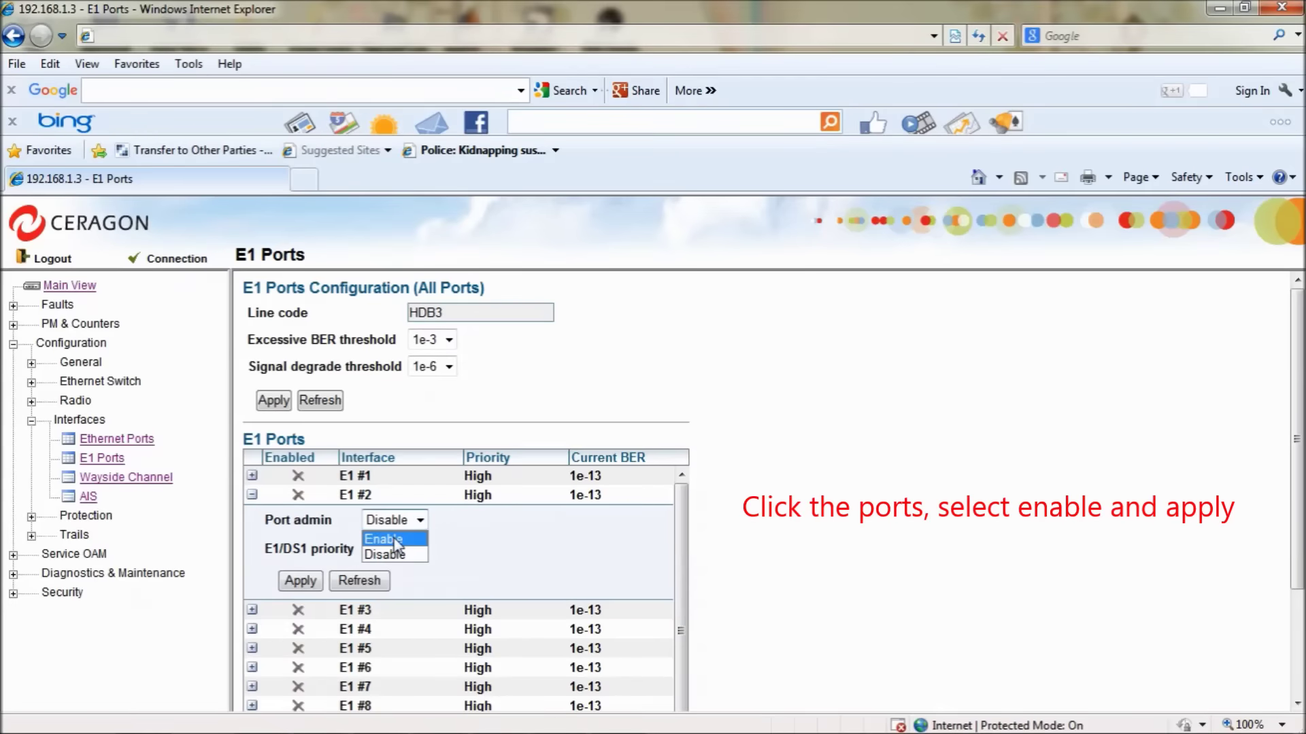
{"action": "left_click", "coordinate": [437, 577]}
{"action": "left_click", "coordinate": [250, 496]}
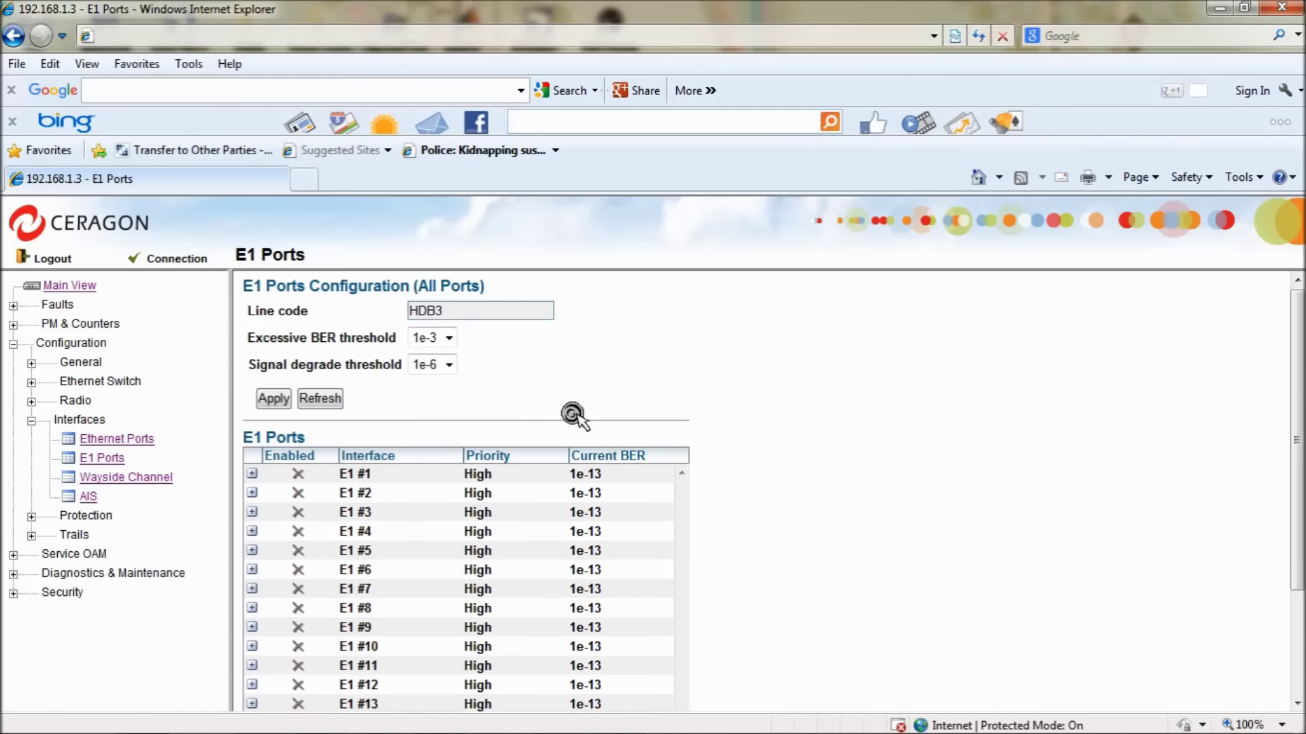
- Review the rest of the E1 port list and check what the Protection and Service OAM sections contain
{"action": "scroll", "coordinate": [574, 417], "scroll_direction": "down", "scroll_amount": 3}
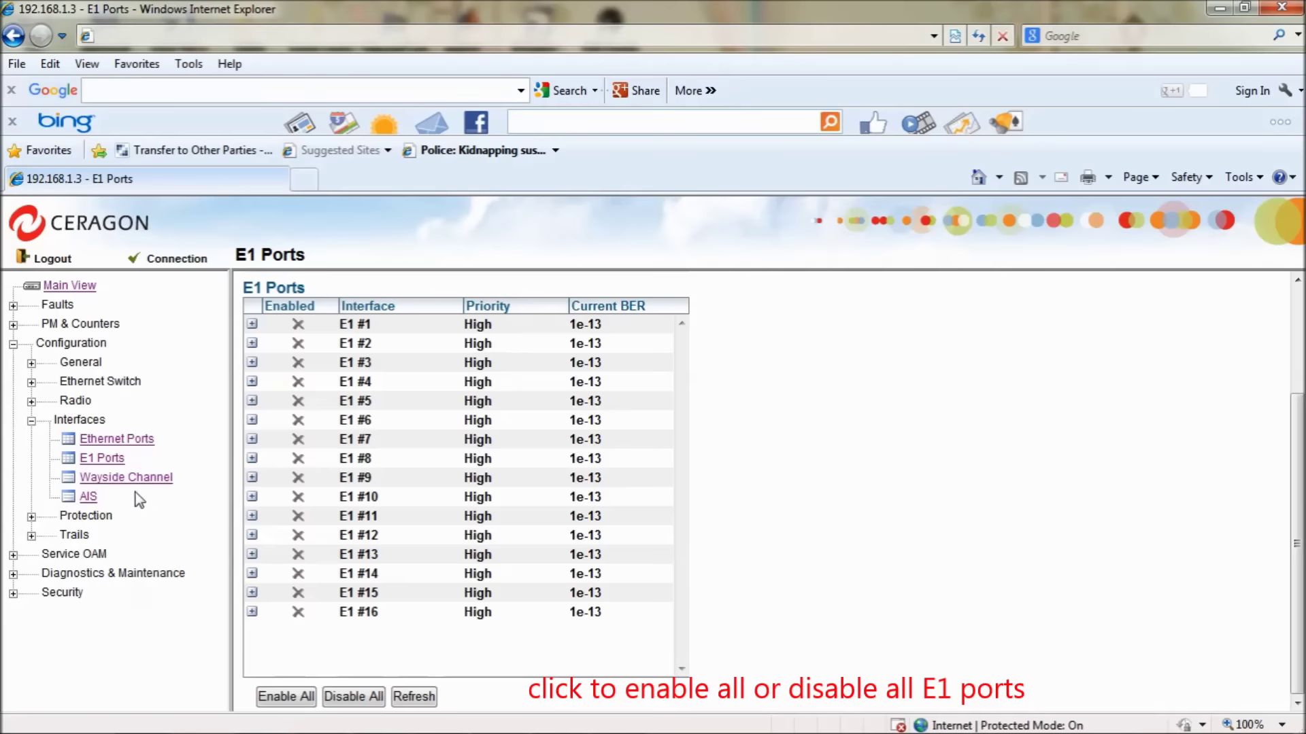
{"action": "left_click", "coordinate": [31, 421]}
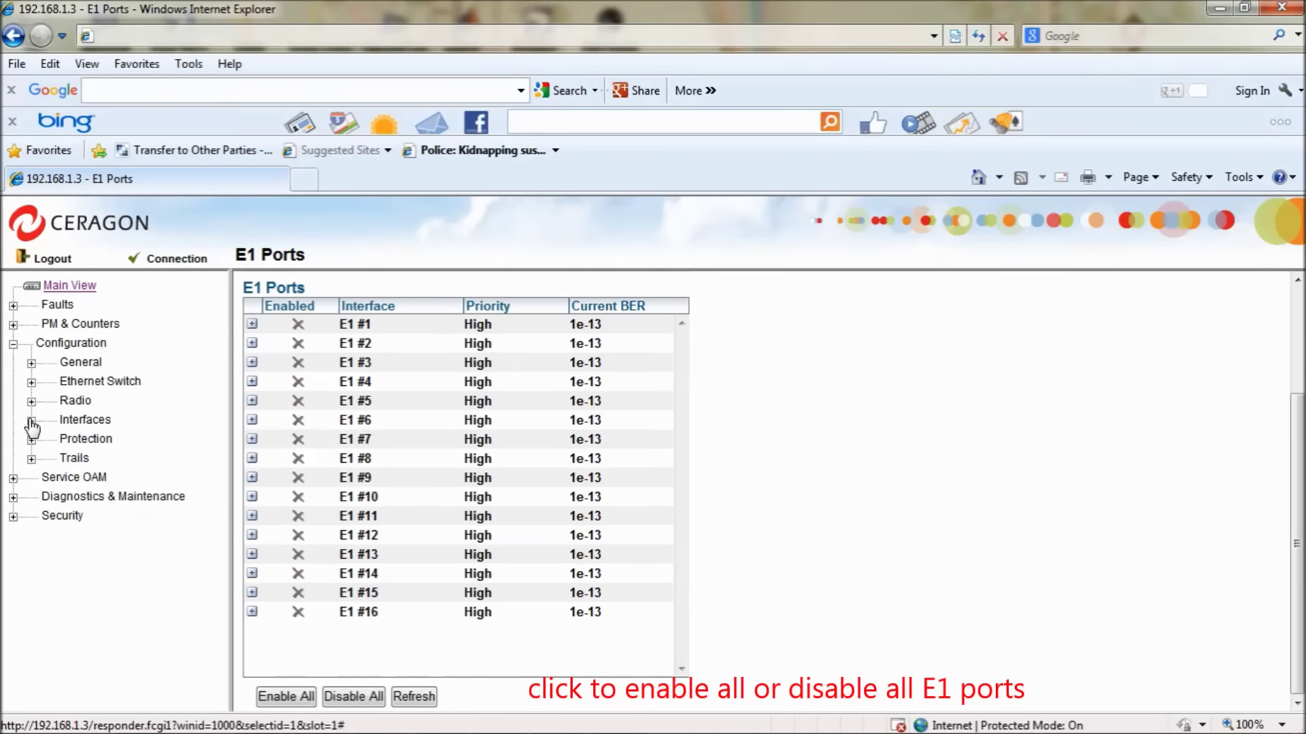
{"action": "left_click", "coordinate": [32, 441]}
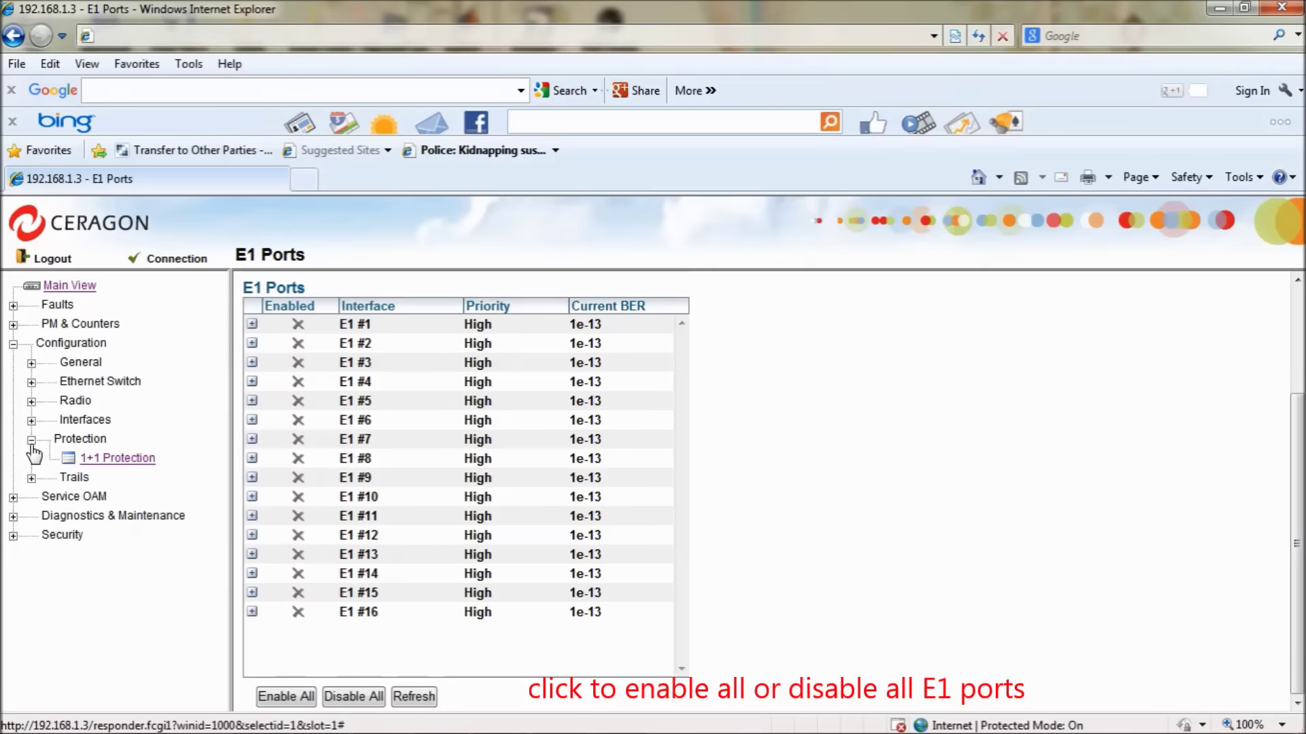
{"action": "left_click", "coordinate": [31, 442]}
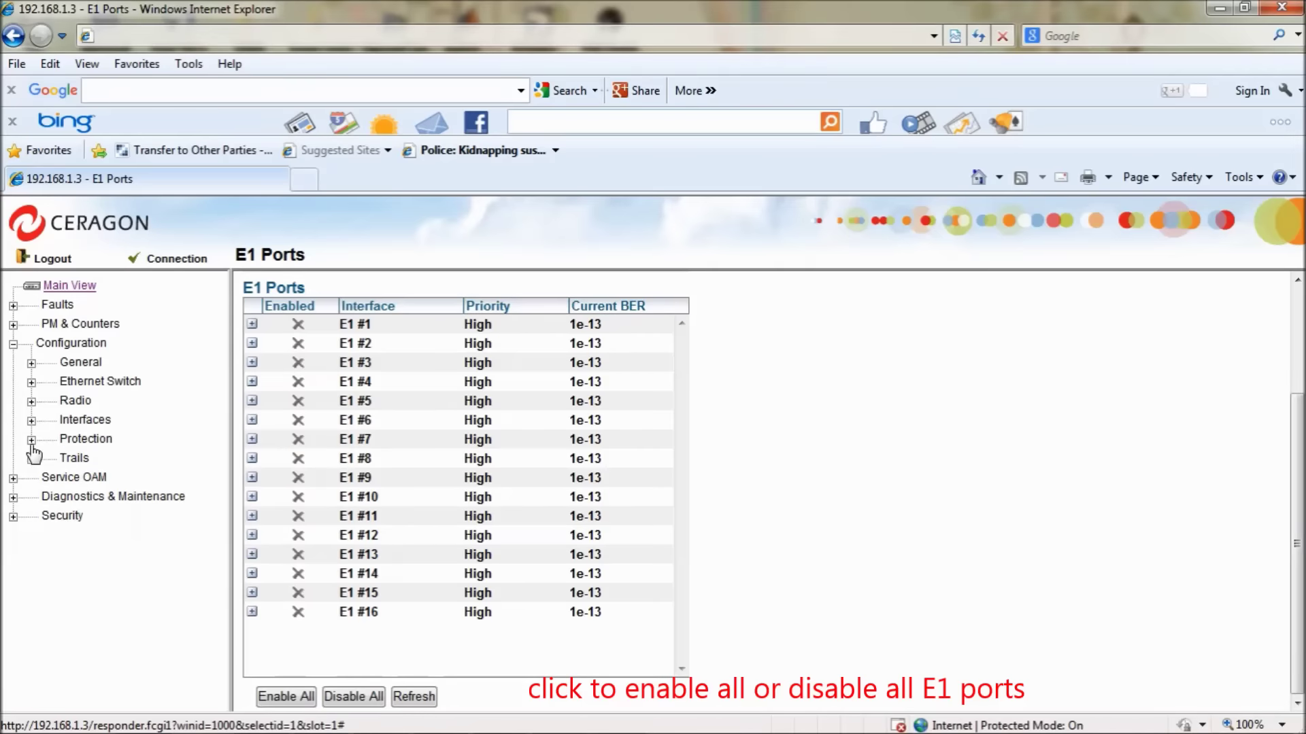
{"action": "left_click", "coordinate": [14, 480]}
{"action": "left_click", "coordinate": [13, 479]}
- Open the Radio loopback page under Diagnostics & Maintenance and examine the state options for IF loopback and RFU RF loopback
{"action": "left_click", "coordinate": [13, 498]}
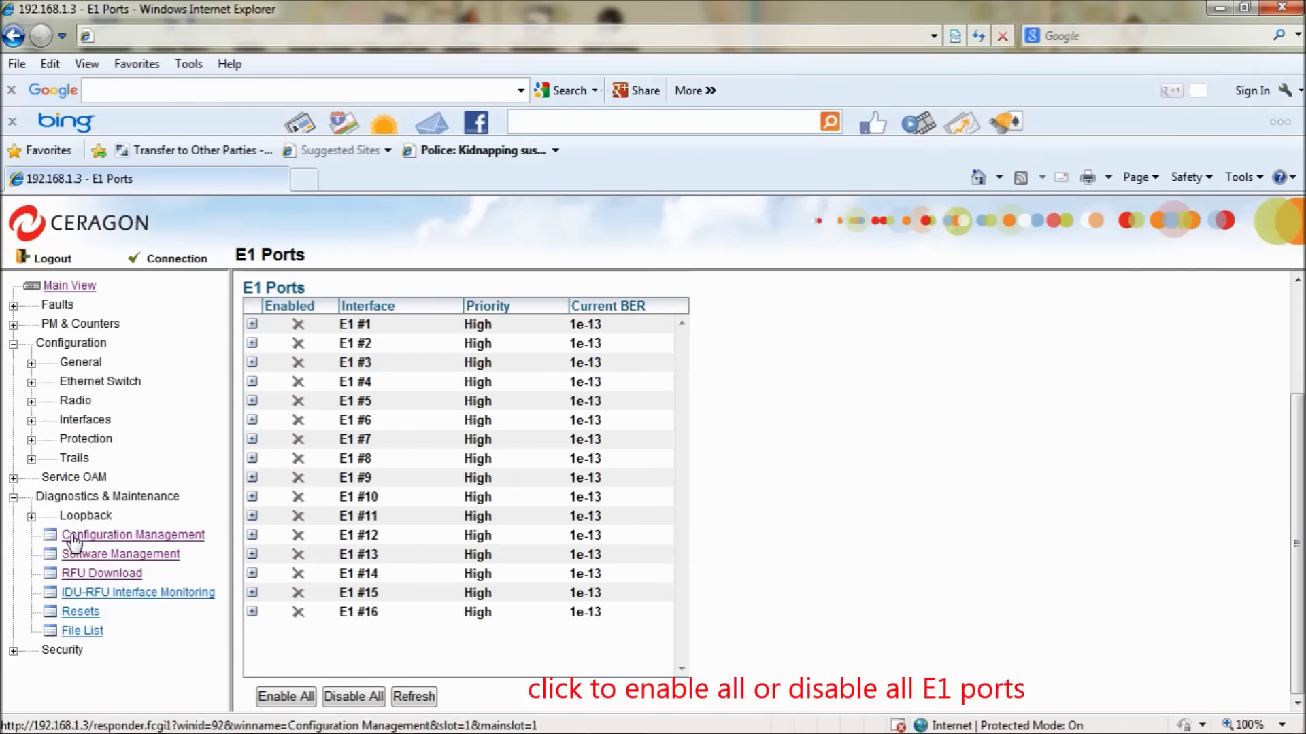
{"action": "left_click", "coordinate": [30, 518]}
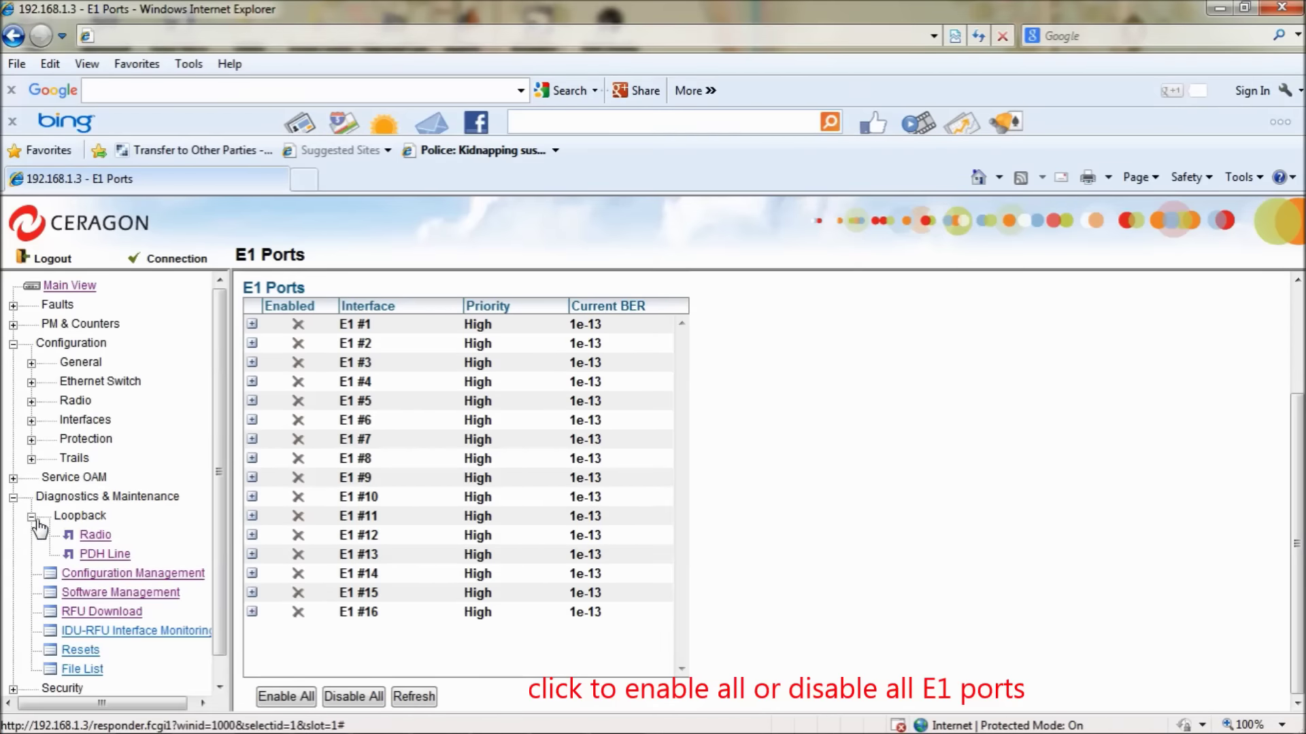
{"action": "left_click", "coordinate": [97, 536]}
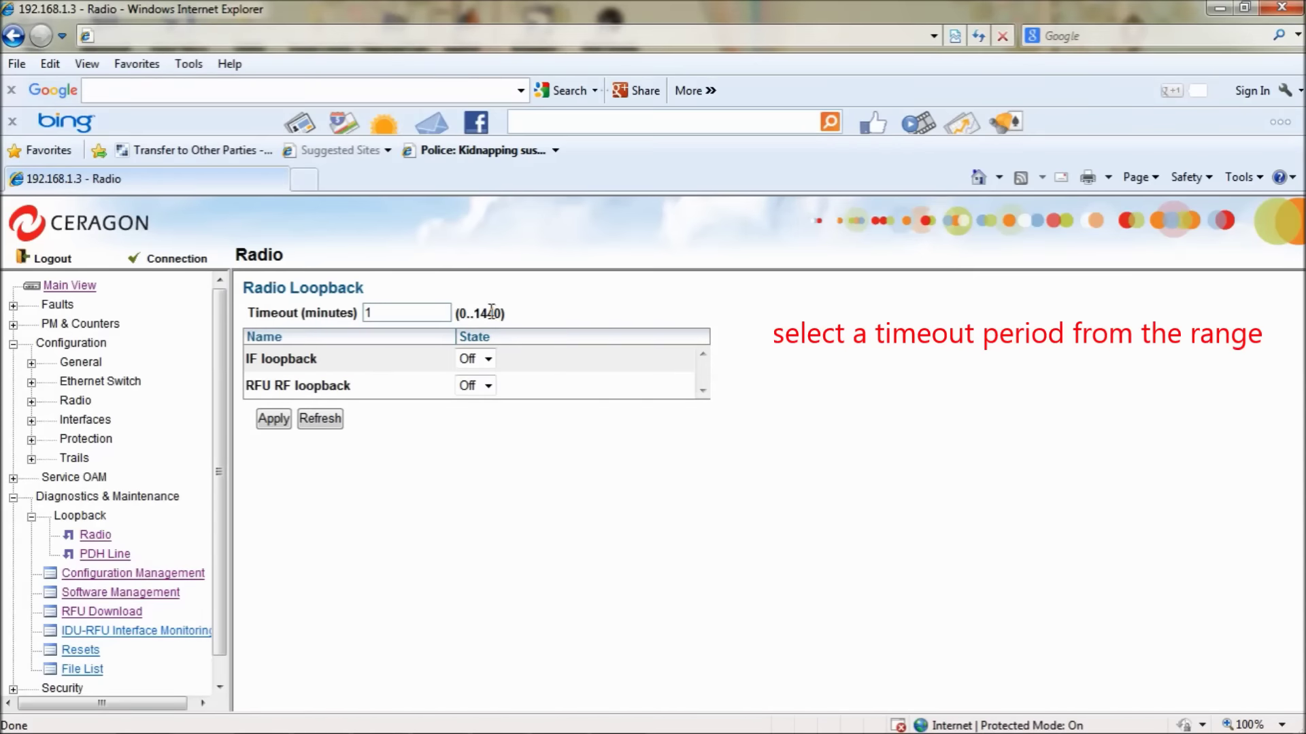
{"action": "left_click", "coordinate": [487, 360]}
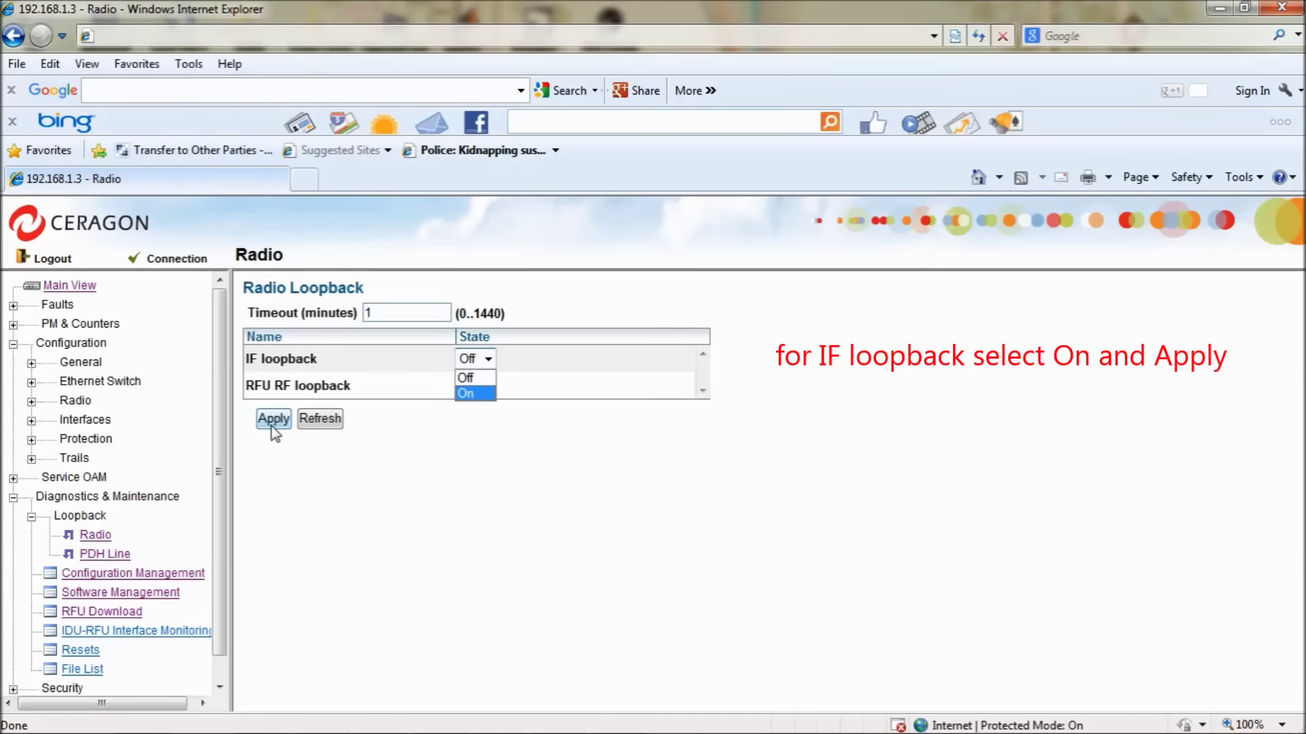
{"action": "left_click", "coordinate": [541, 377]}
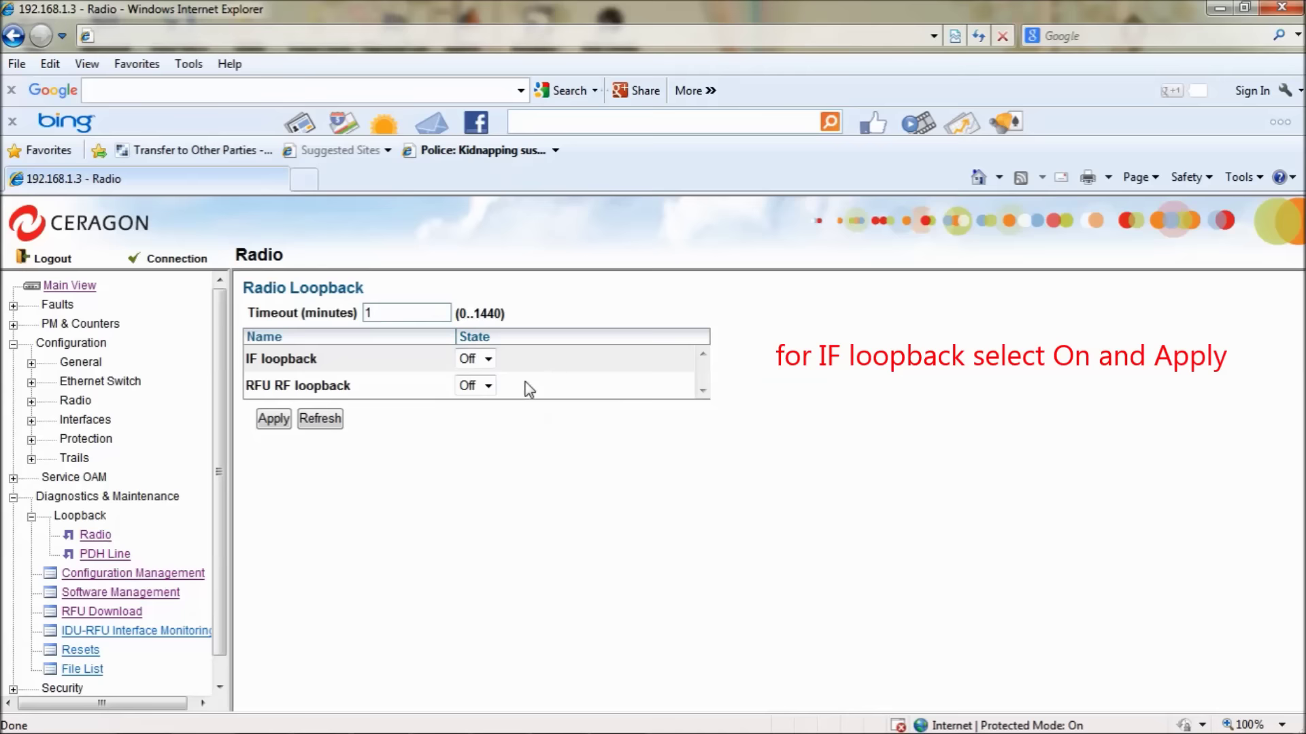
{"action": "left_click", "coordinate": [488, 386]}
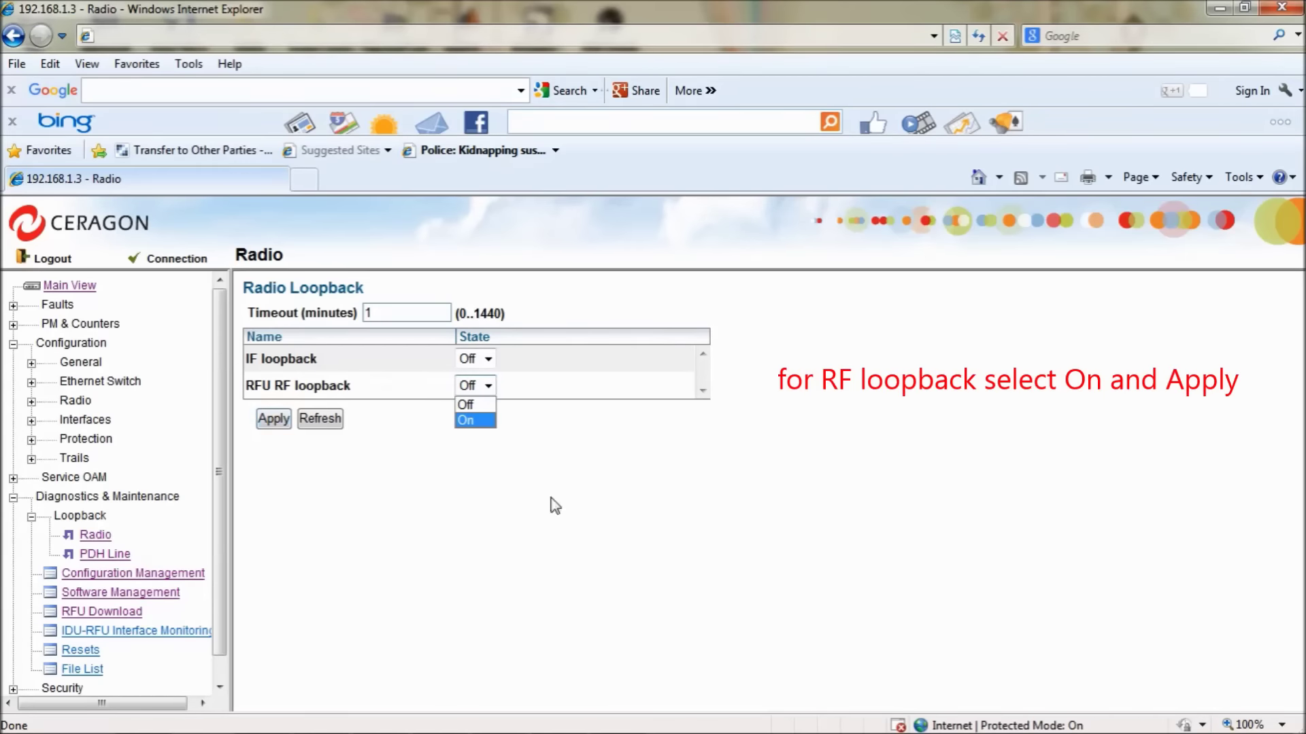
{"action": "left_click", "coordinate": [622, 438]}
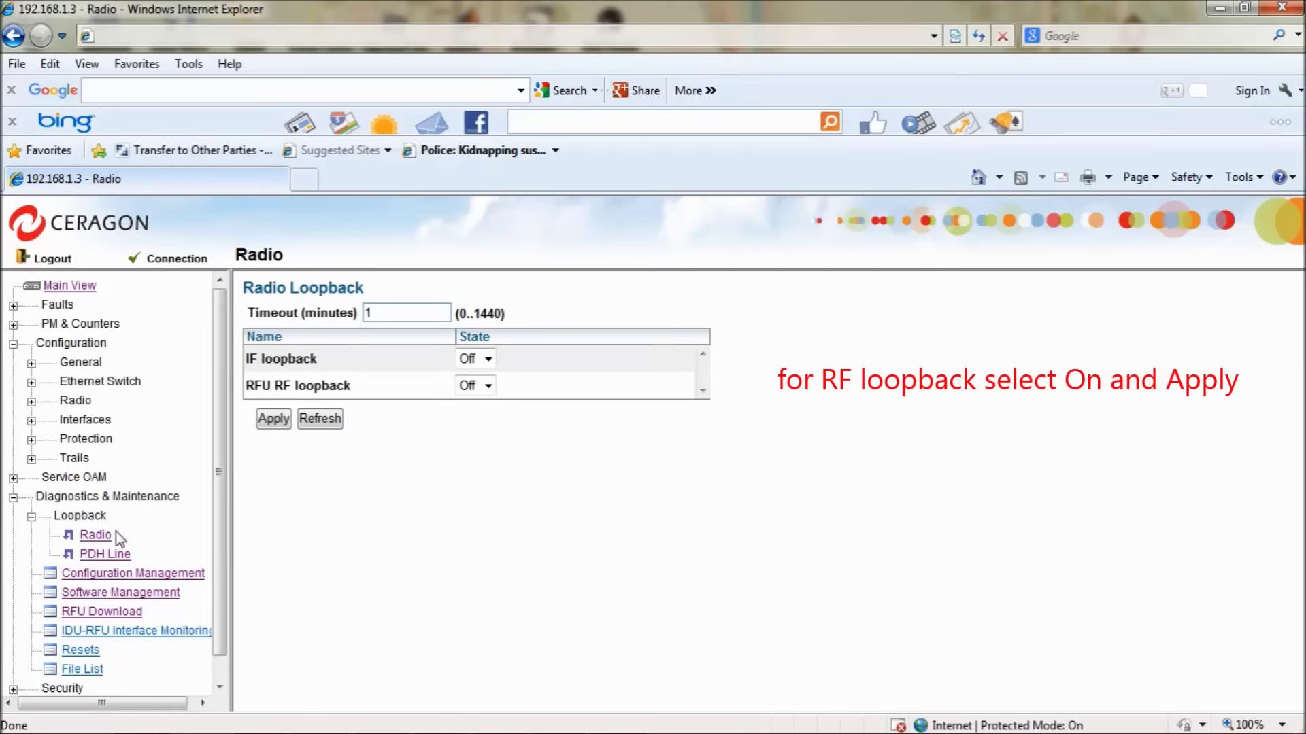
- Open the PDH Line loopback page and check the loopback state options for E1 #1 and E1 #16
{"action": "left_click", "coordinate": [106, 556]}
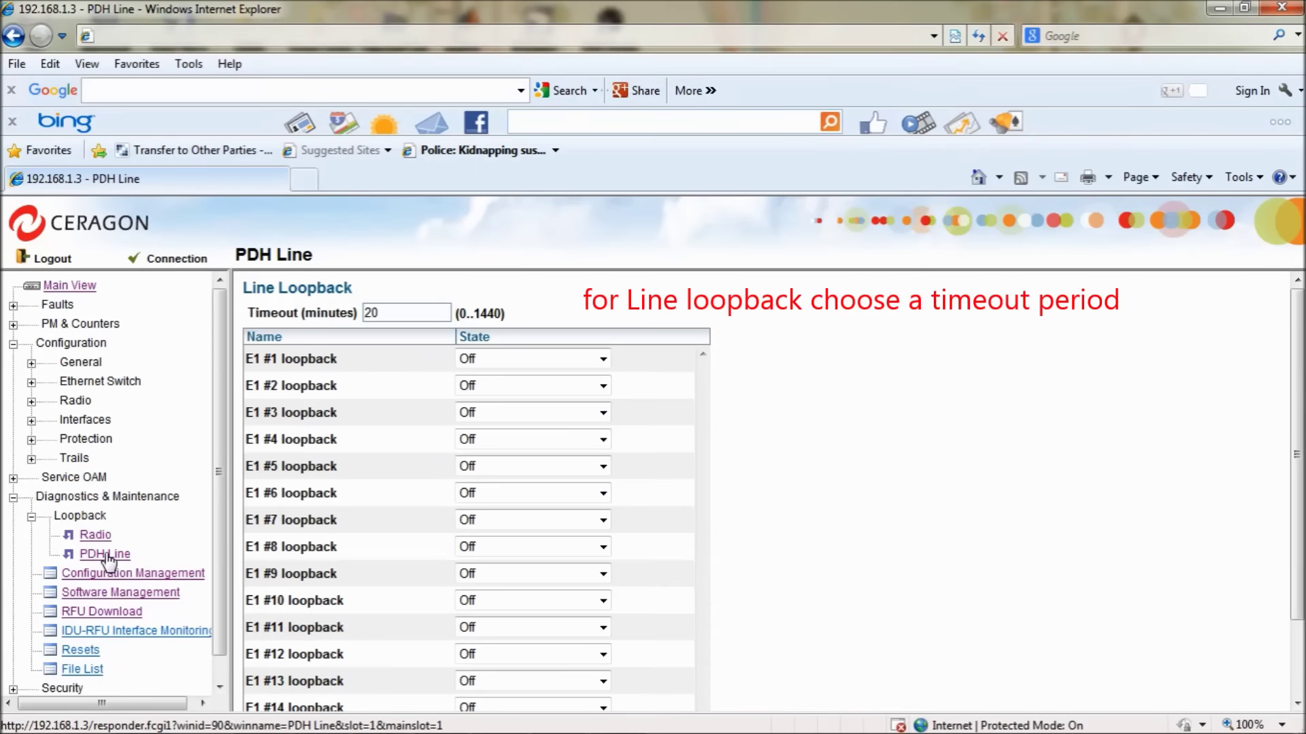
{"action": "left_click", "coordinate": [603, 359]}
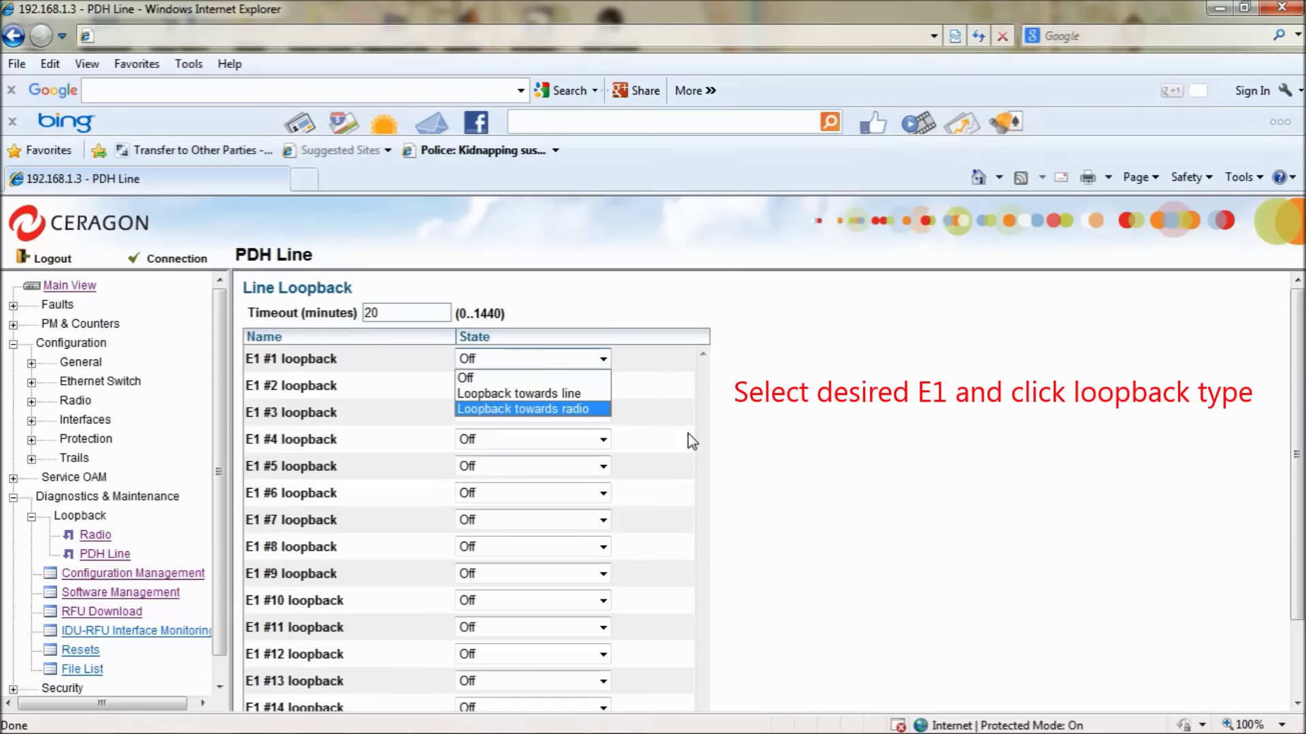
{"action": "left_click", "coordinate": [1292, 435]}
{"action": "left_click_drag", "start_coordinate": [1296, 473], "coordinate": [1296, 585]}
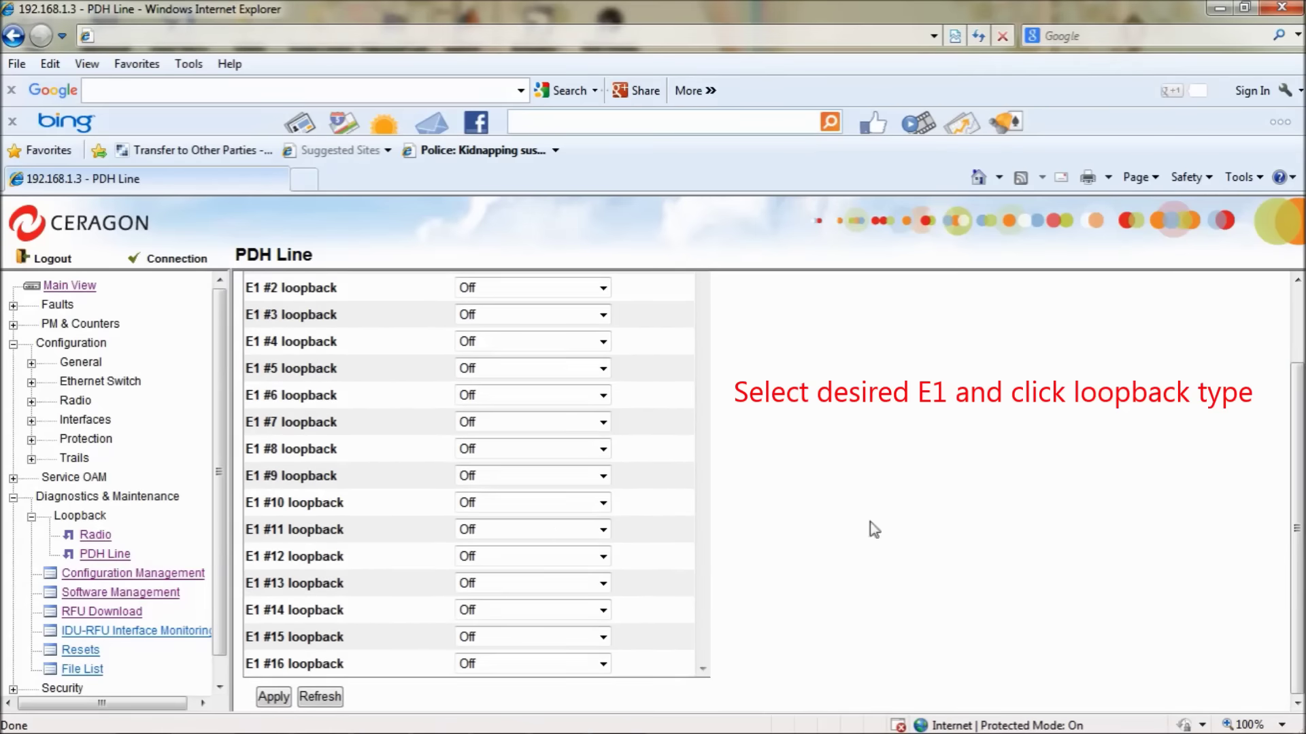
{"action": "left_click", "coordinate": [601, 663]}
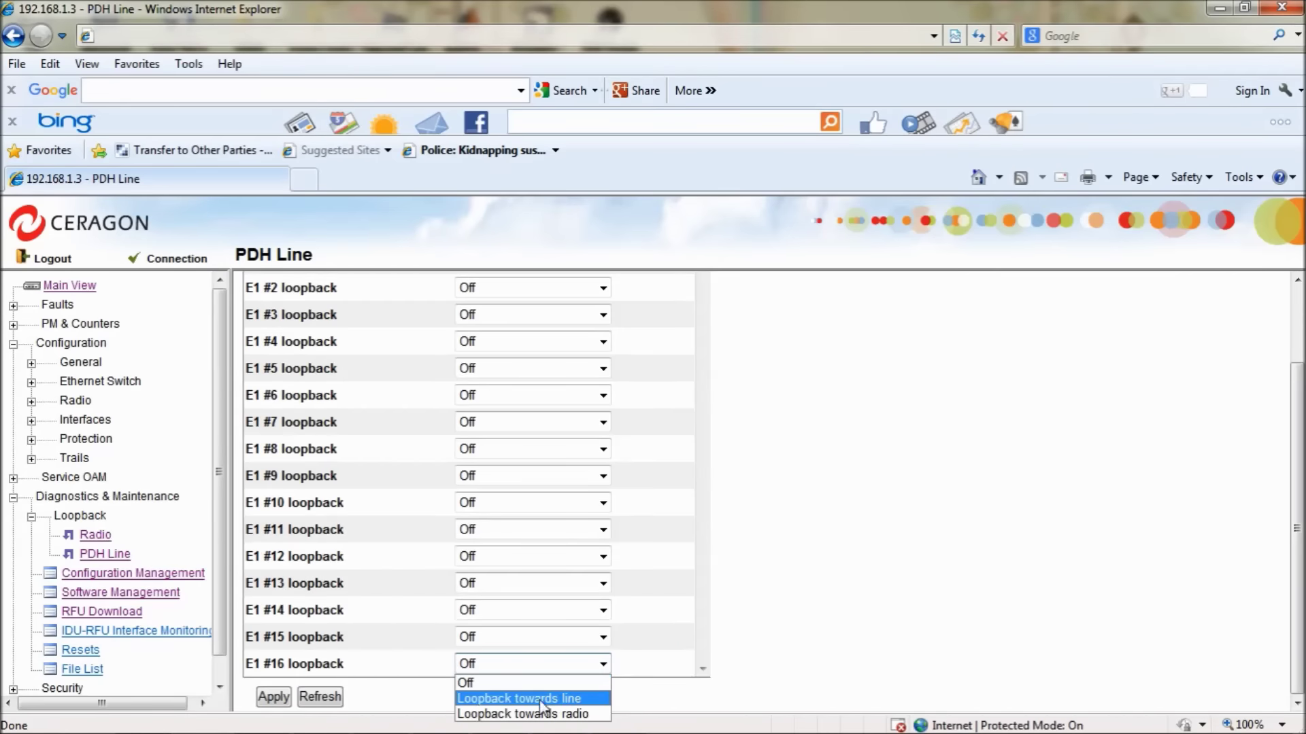
{"action": "key", "text": "Down"}
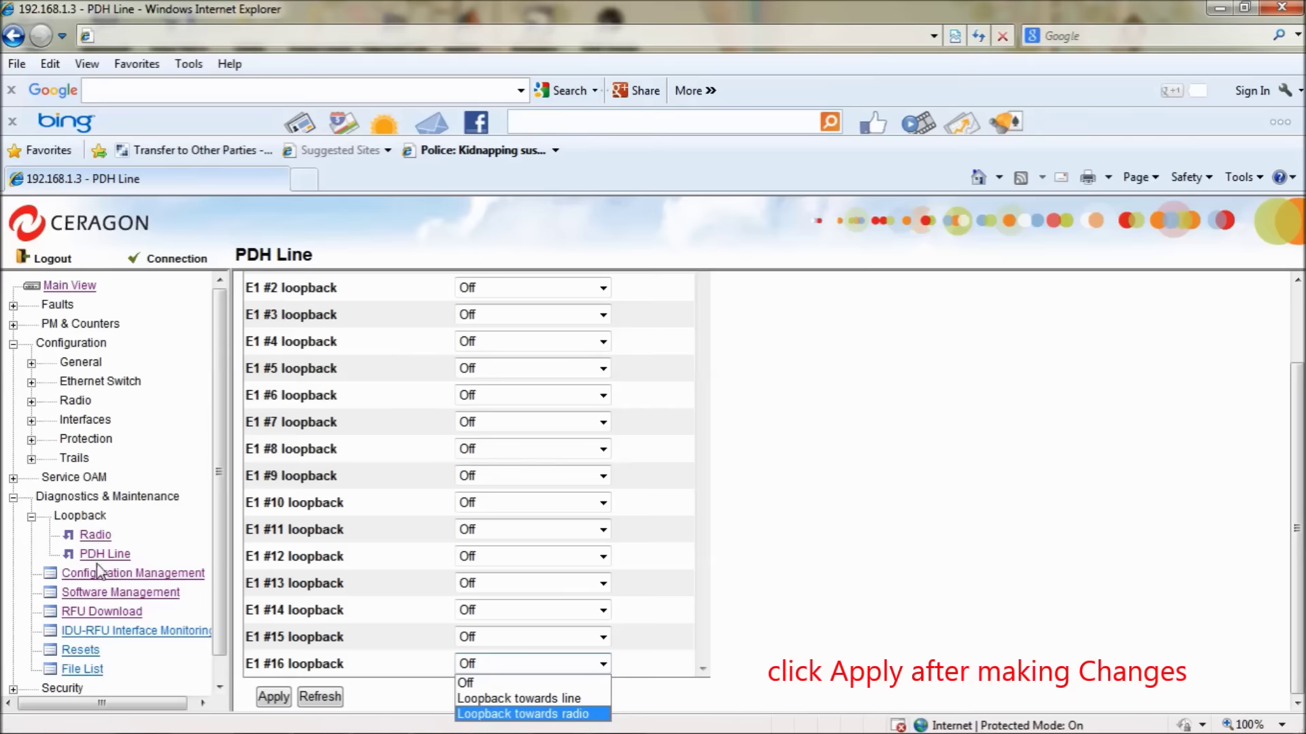
- Look over the pages in the Security section and return to the Main View, collapsing Diagnostics & Maintenance
{"action": "left_click", "coordinate": [30, 517]}
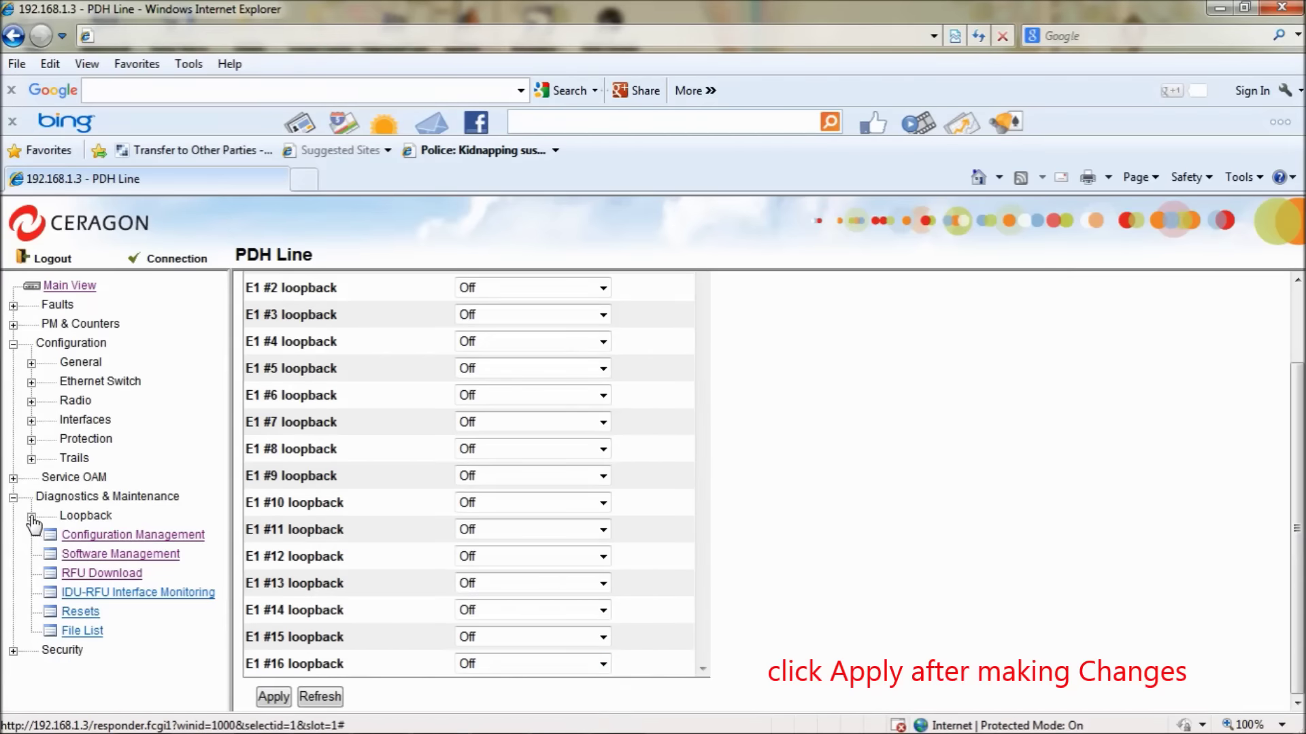
{"action": "left_click", "coordinate": [13, 651]}
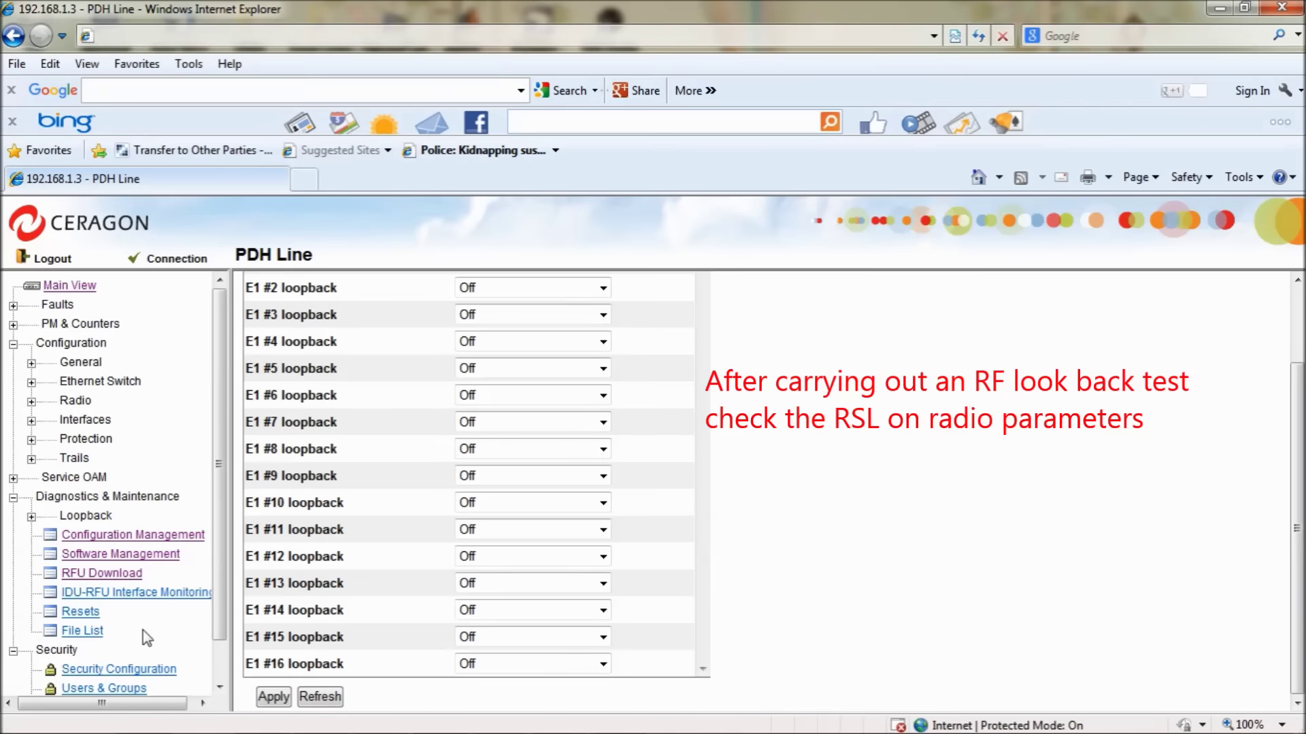
{"action": "left_click_drag", "start_coordinate": [222, 611], "coordinate": [219, 521]}
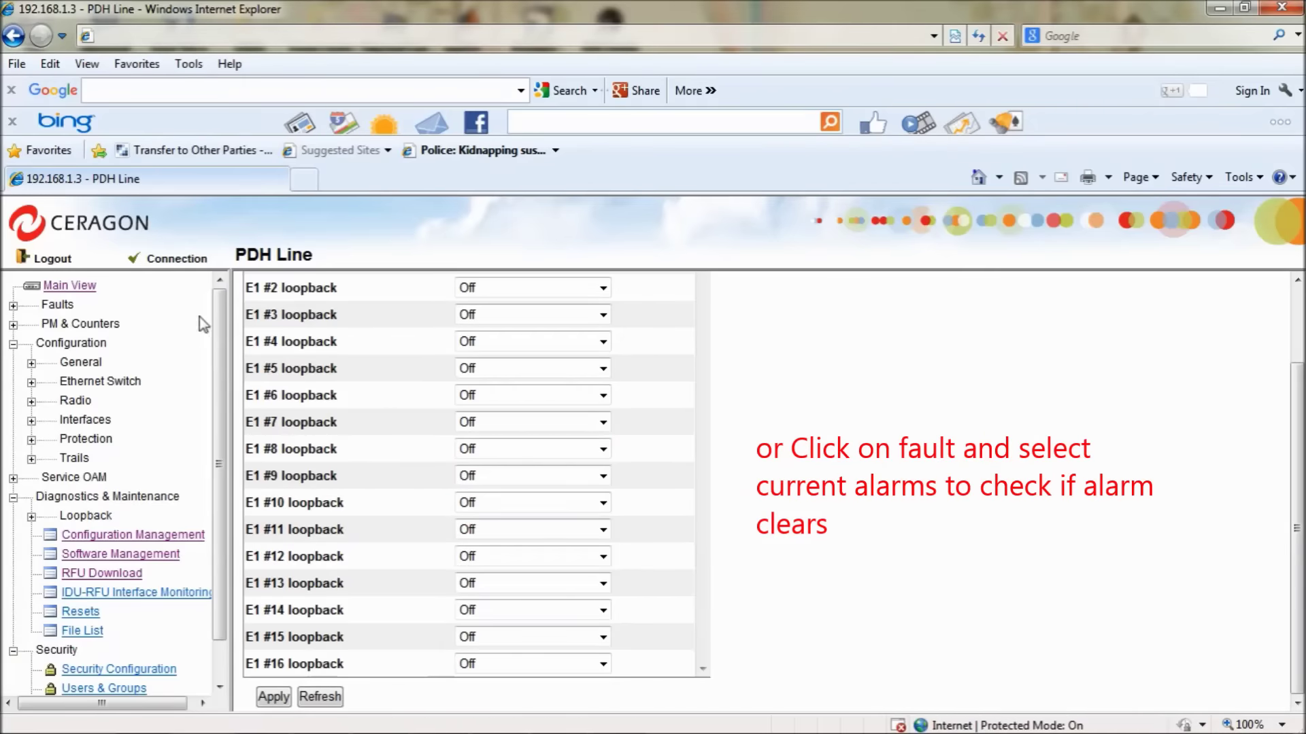
{"action": "left_click", "coordinate": [87, 288]}
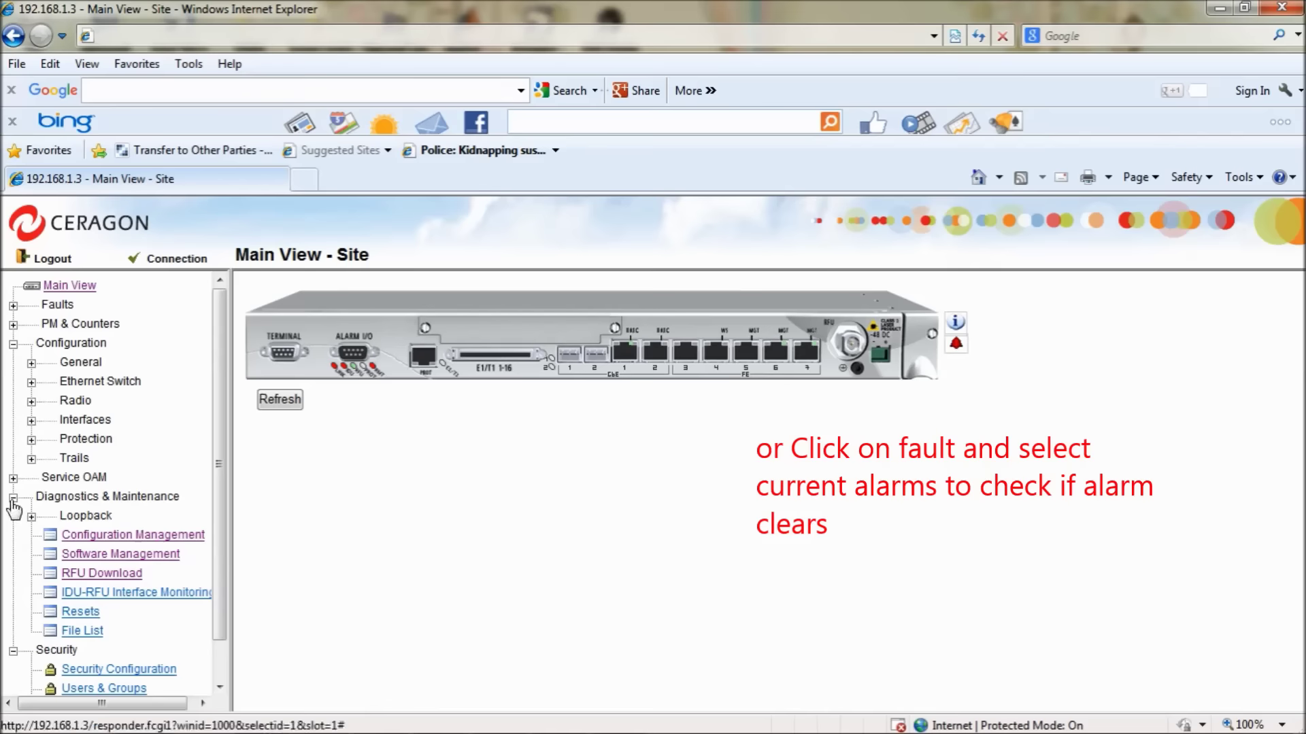
{"action": "left_click", "coordinate": [13, 498]}
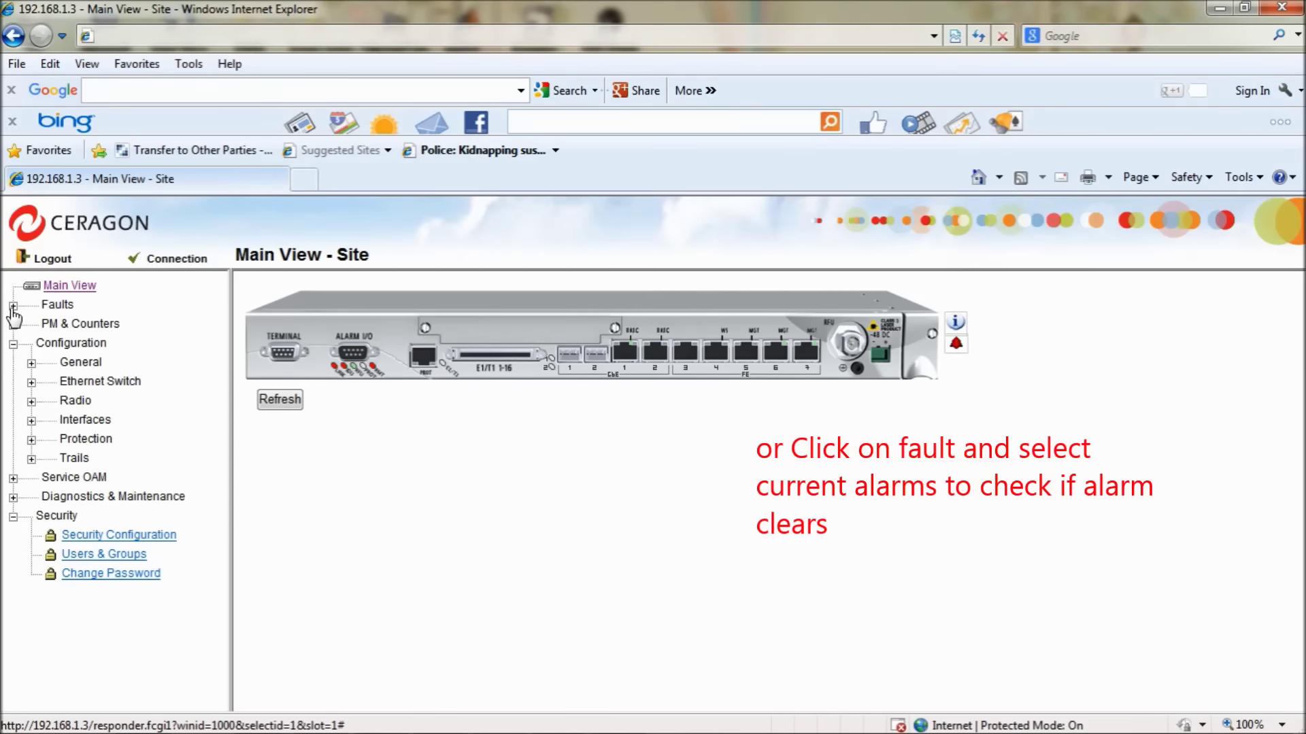
- Check the Current Alarms page under Faults and open the Event Log
{"action": "left_click", "coordinate": [13, 306]}
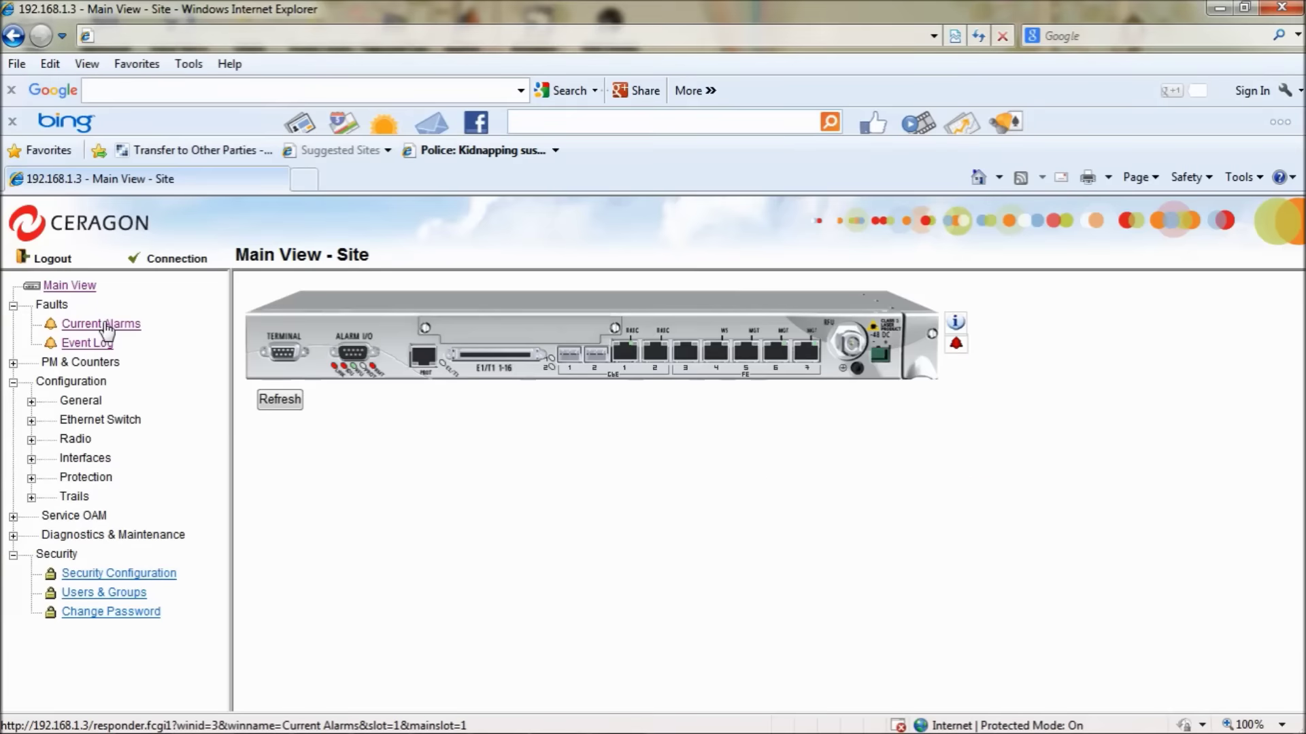
{"action": "left_click", "coordinate": [107, 325]}
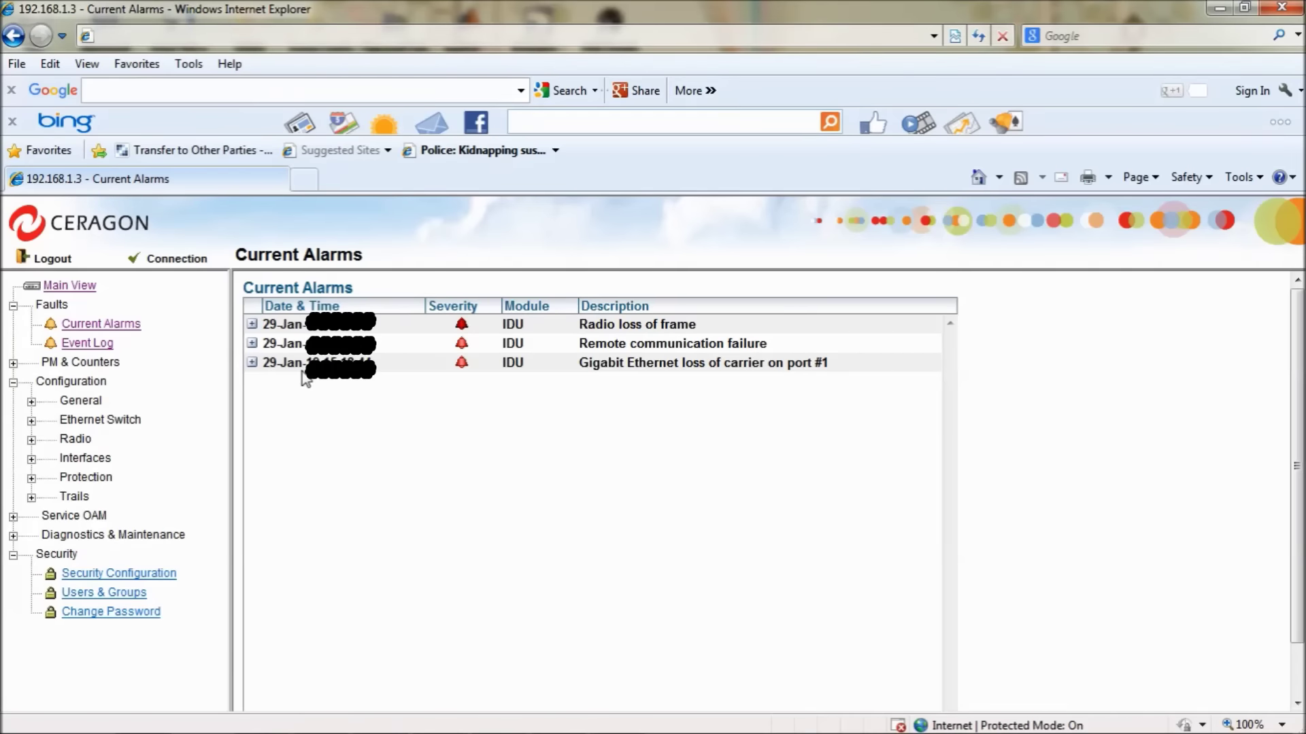
{"action": "left_click", "coordinate": [76, 344]}
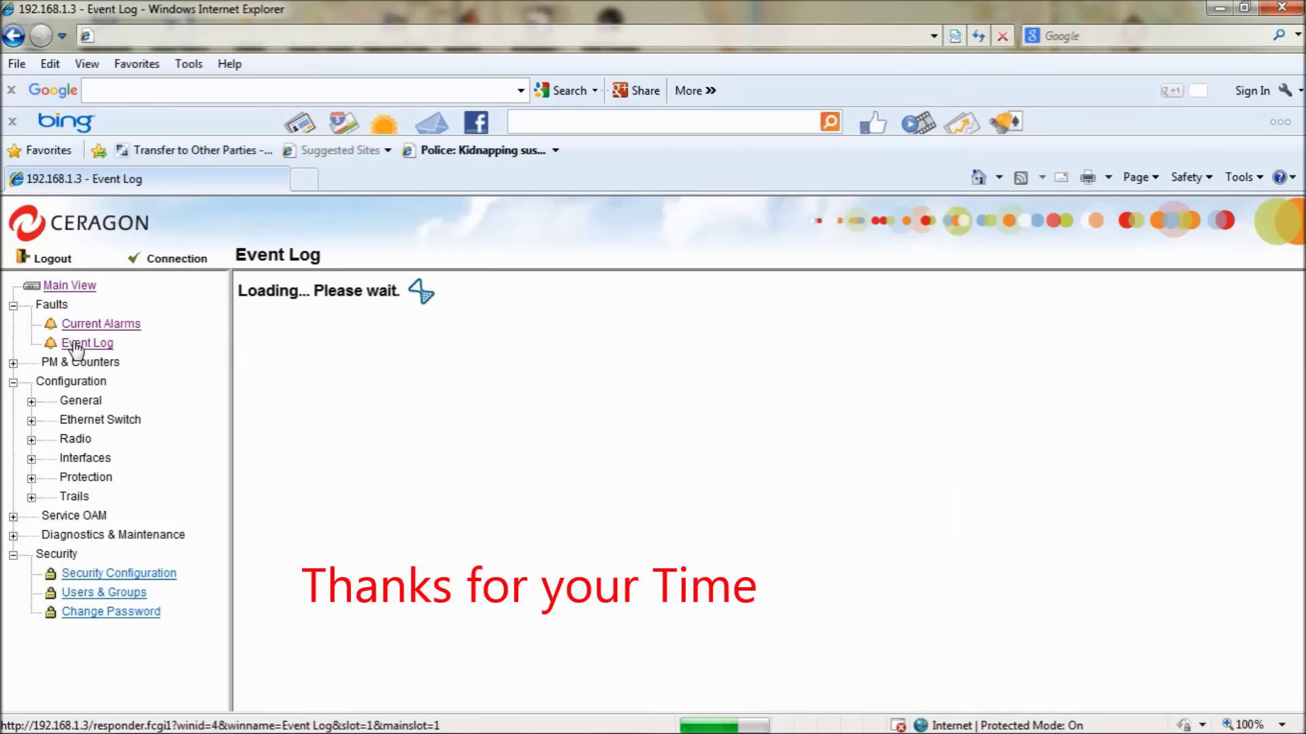